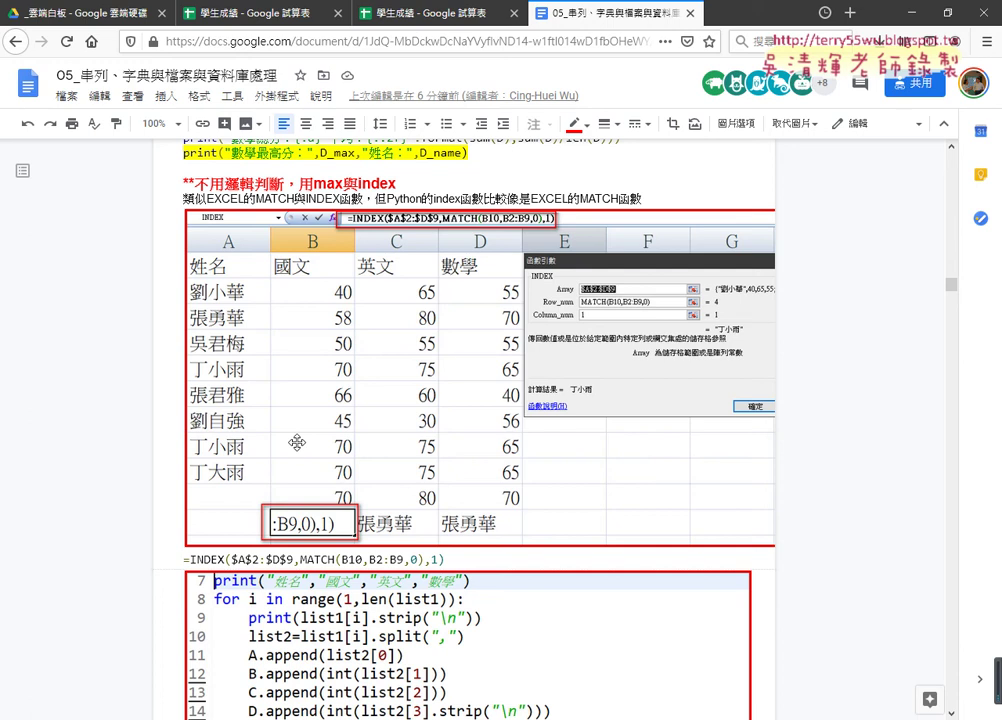
# - Scroll up to the Python output screenshot listing top scores 80, 85 and 75, and select it
pyautogui.scroll(5, 264, 443)
pyautogui.scroll(2, 280, 435)
pyautogui.scroll(1, 303, 429)
pyautogui.scroll(4, 303, 429)
pyautogui.click(305, 430)
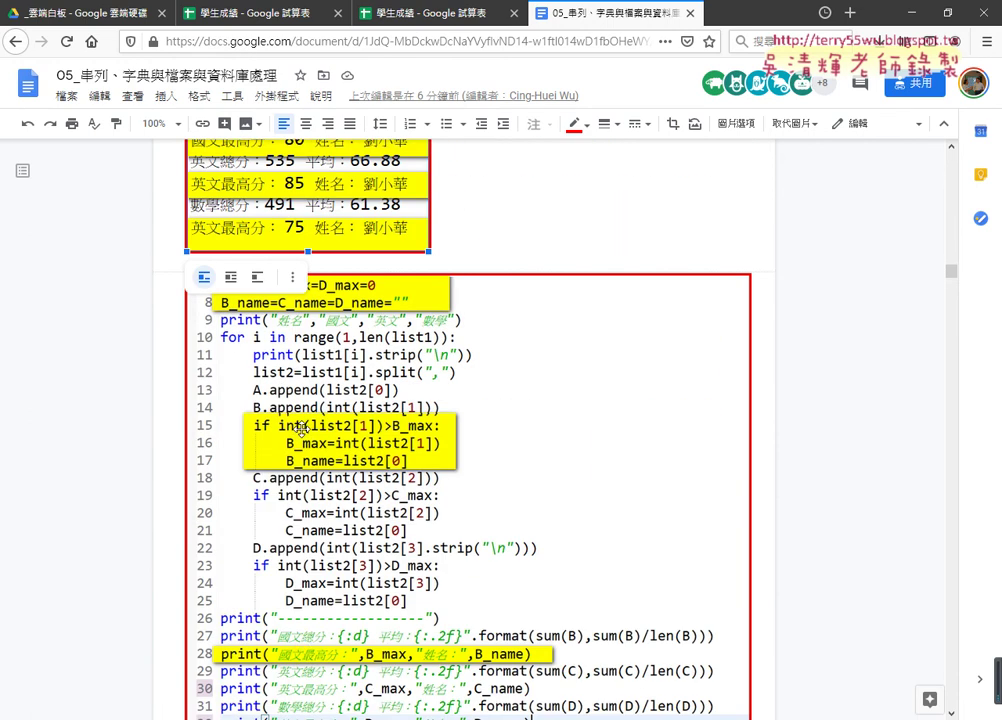
pyautogui.scroll(3, 328, 438)
pyautogui.scroll(2, 300, 425)
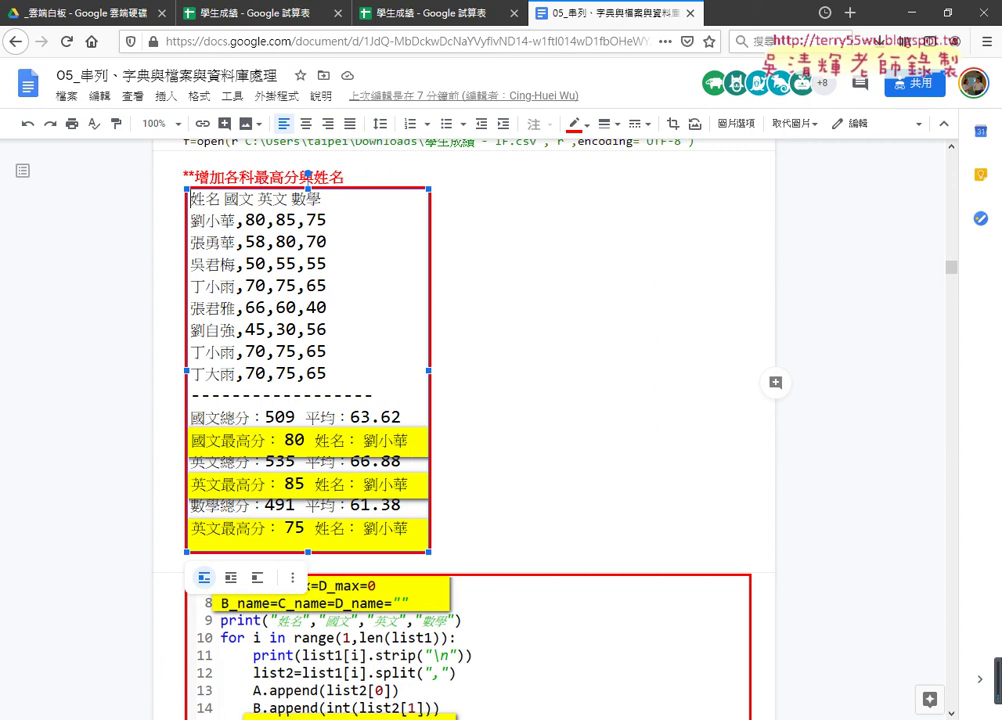
# - Bring the Excel score sheet forward, reposition its window and zoom in
pyautogui.hotkey('alt', 'Tab')
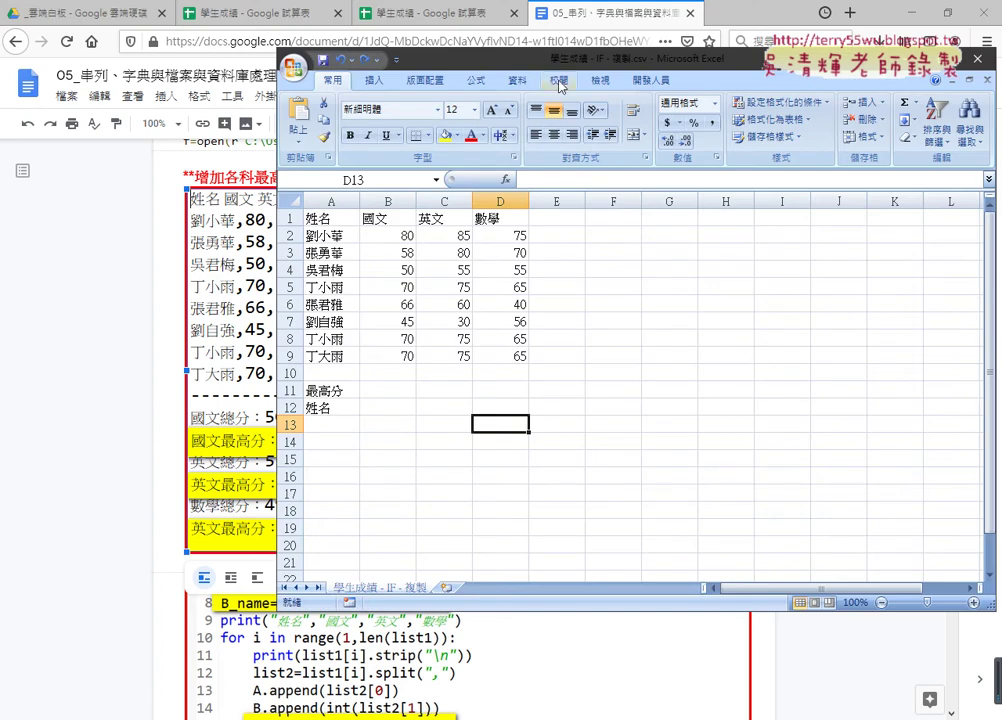
pyautogui.moveTo(415, 62); pyautogui.dragTo(388, 27)
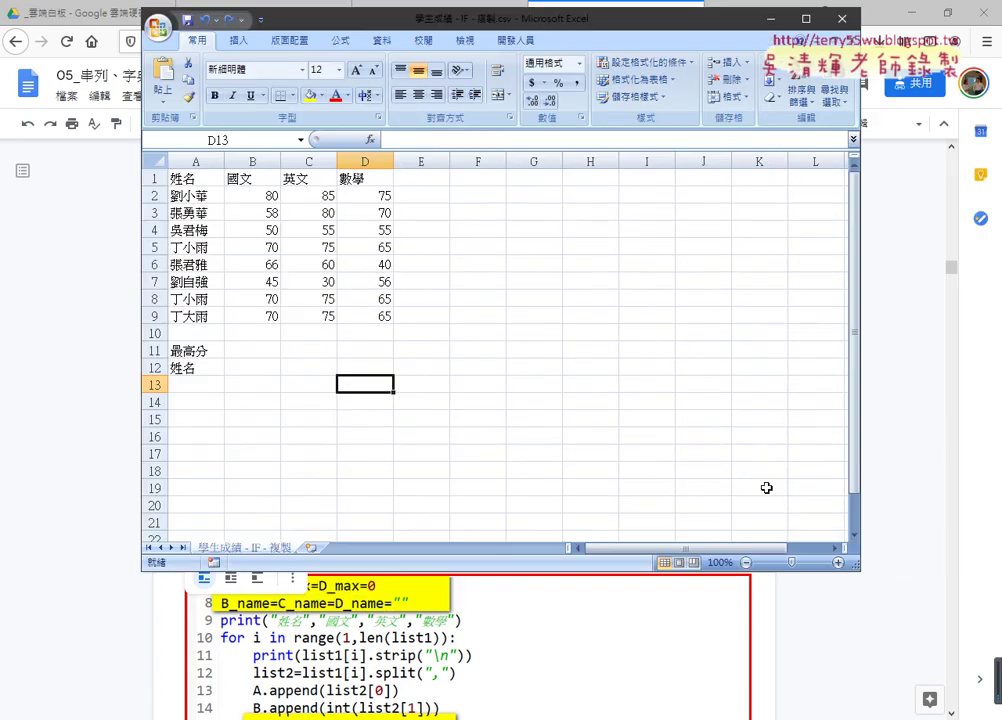
pyautogui.click(840, 566)
pyautogui.click(840, 566)
pyautogui.click(840, 566)
pyautogui.click(840, 566)
pyautogui.click(840, 566)
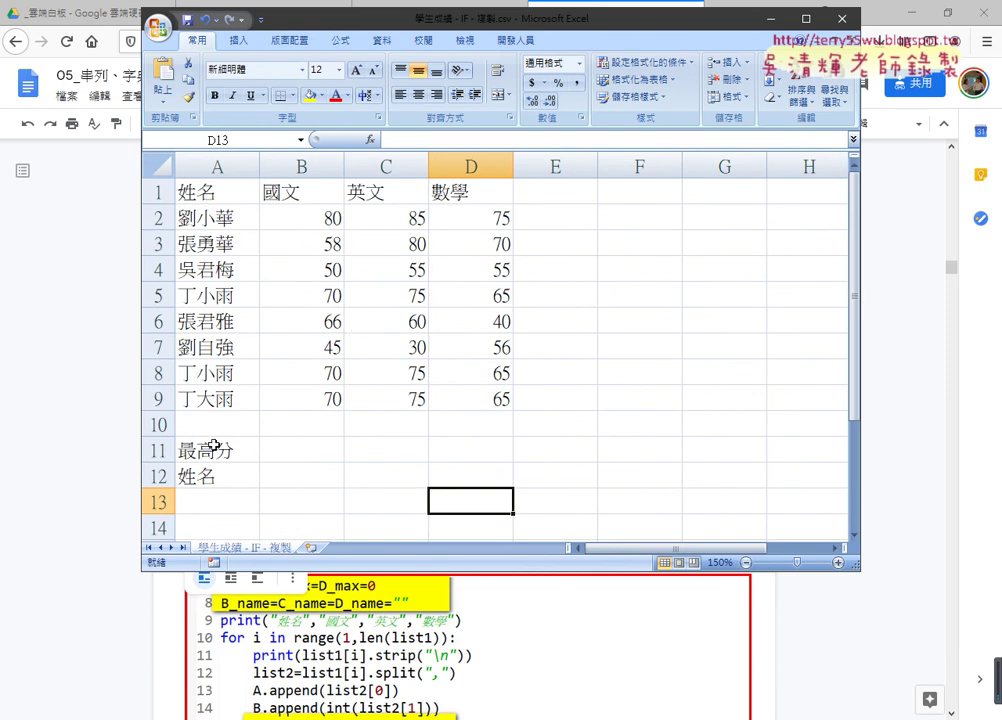
# - Select B11 under 國文 and open the AutoSum function list
pyautogui.moveTo(212, 449); pyautogui.dragTo(284, 452)
pyautogui.click(314, 455)
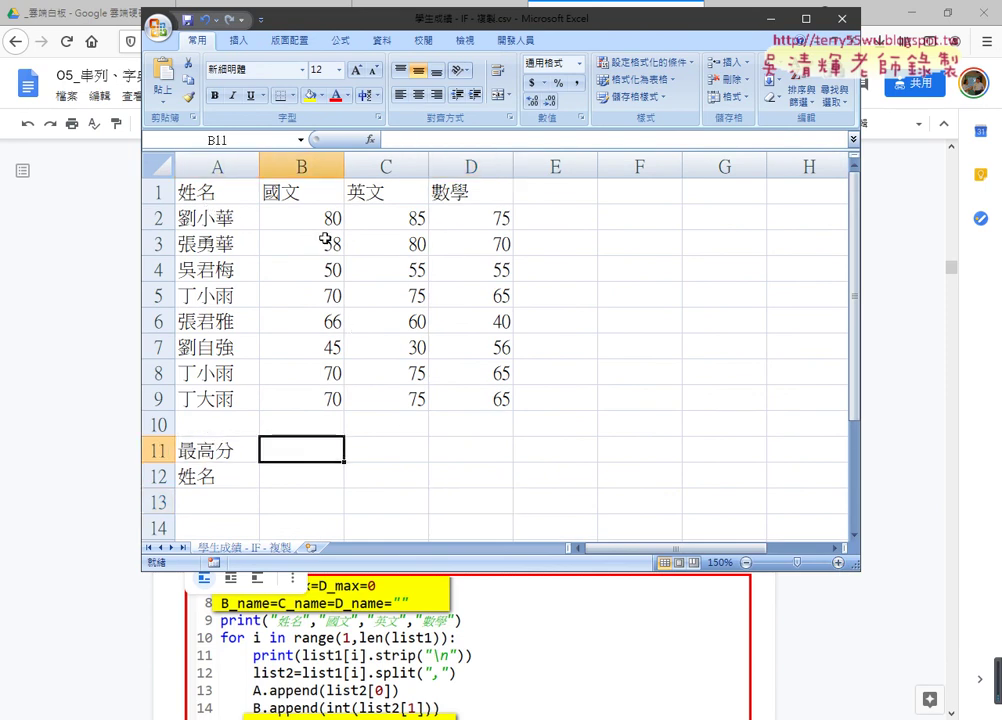
pyautogui.moveTo(300, 217); pyautogui.dragTo(310, 398)
pyautogui.click(297, 447)
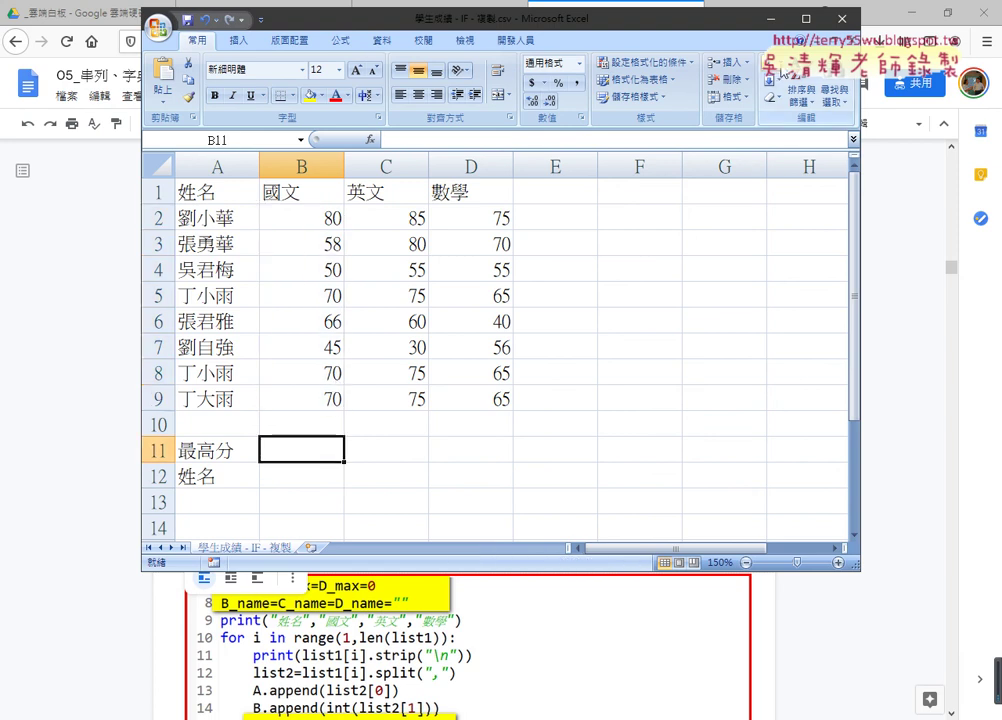
pyautogui.click(783, 62)
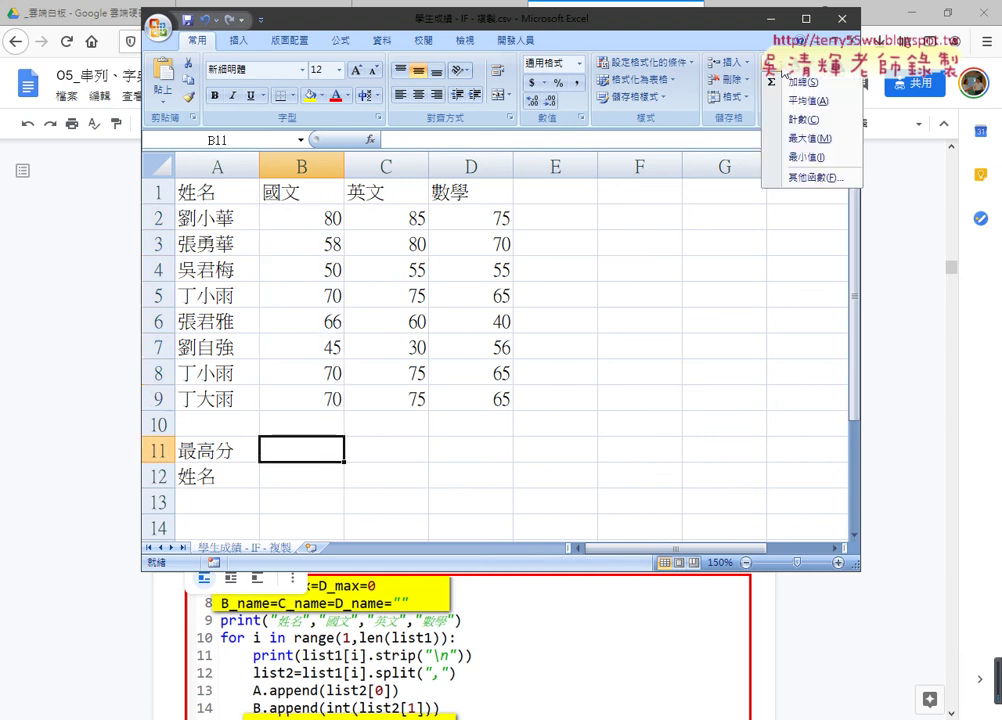
# - Enter =MAX(B2:B9) in B11 and fill it across to D11, giving 80, 85 and 75
pyautogui.click(806, 143)
pyautogui.moveTo(320, 215); pyautogui.dragTo(313, 403)
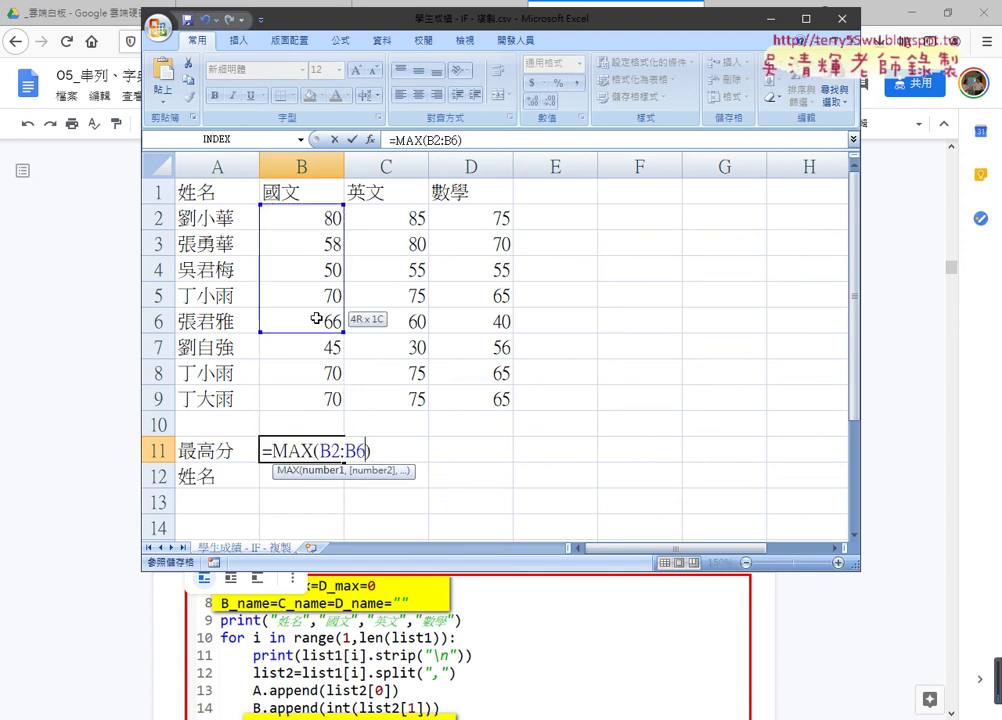
pyautogui.click(352, 140)
pyautogui.moveTo(344, 462); pyautogui.dragTo(488, 455)
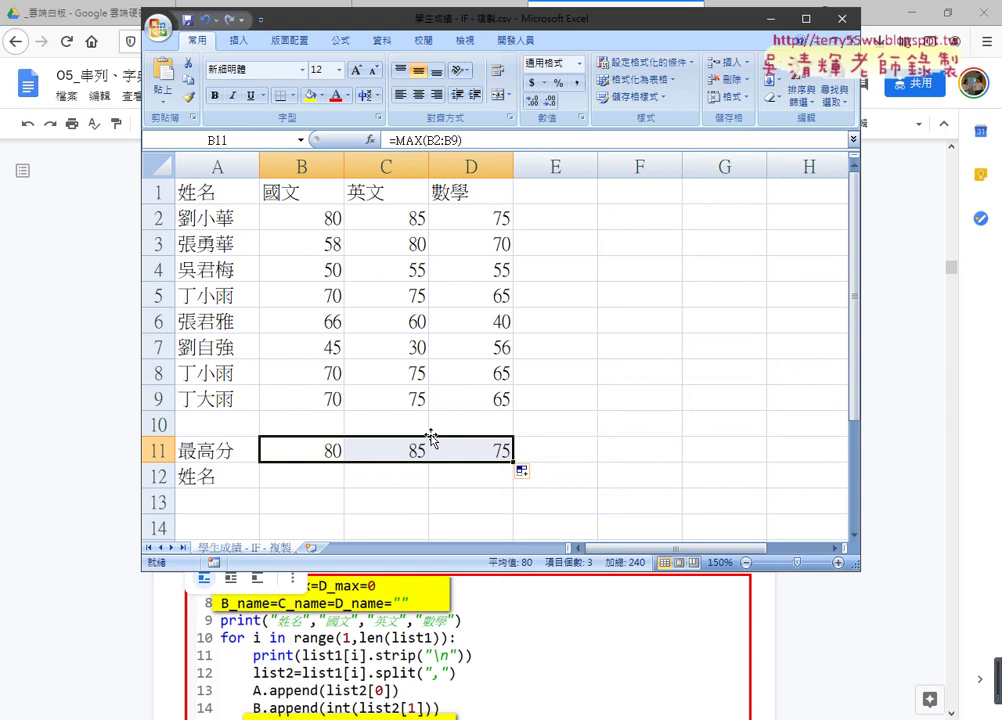
# - Select B12 for the top scorer's name and review the MAX formula in B11
pyautogui.click(295, 478)
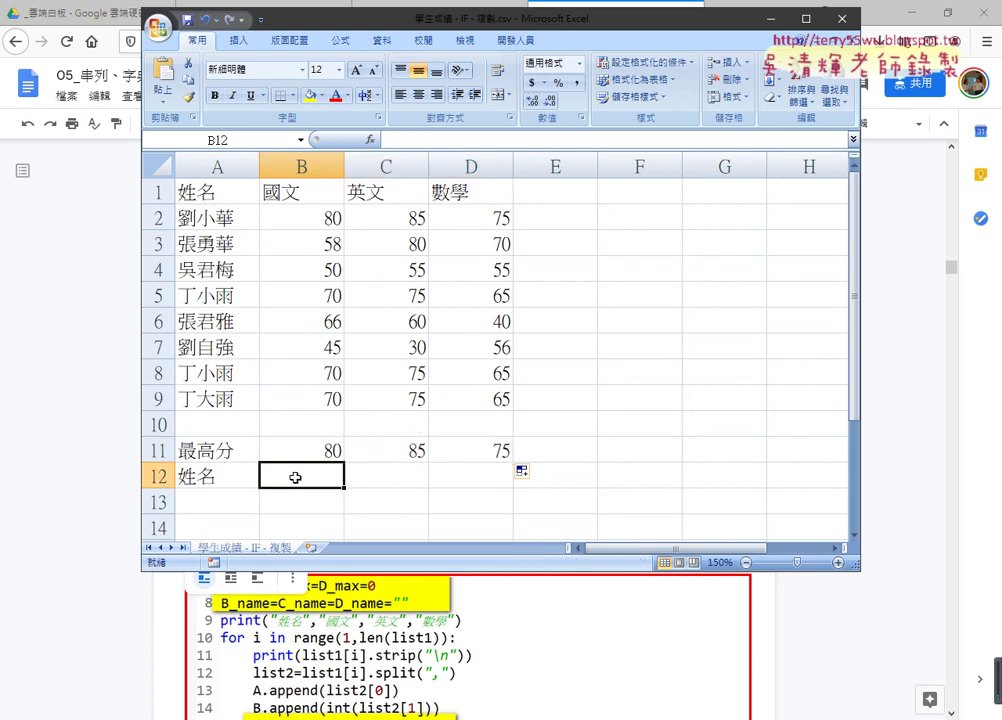
pyautogui.click(203, 476)
pyautogui.click(315, 478)
pyautogui.click(325, 450)
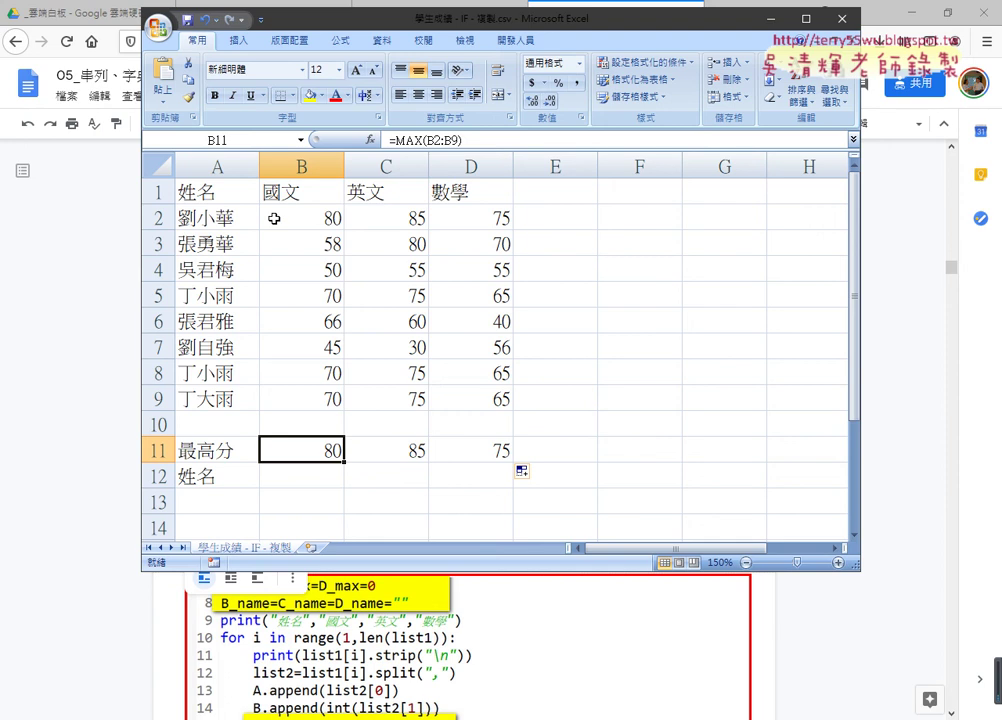
pyautogui.moveTo(228, 220)
pyautogui.mouseDown()
pyautogui.moveTo(482, 380)
pyautogui.moveTo(485, 400)
pyautogui.mouseUp()
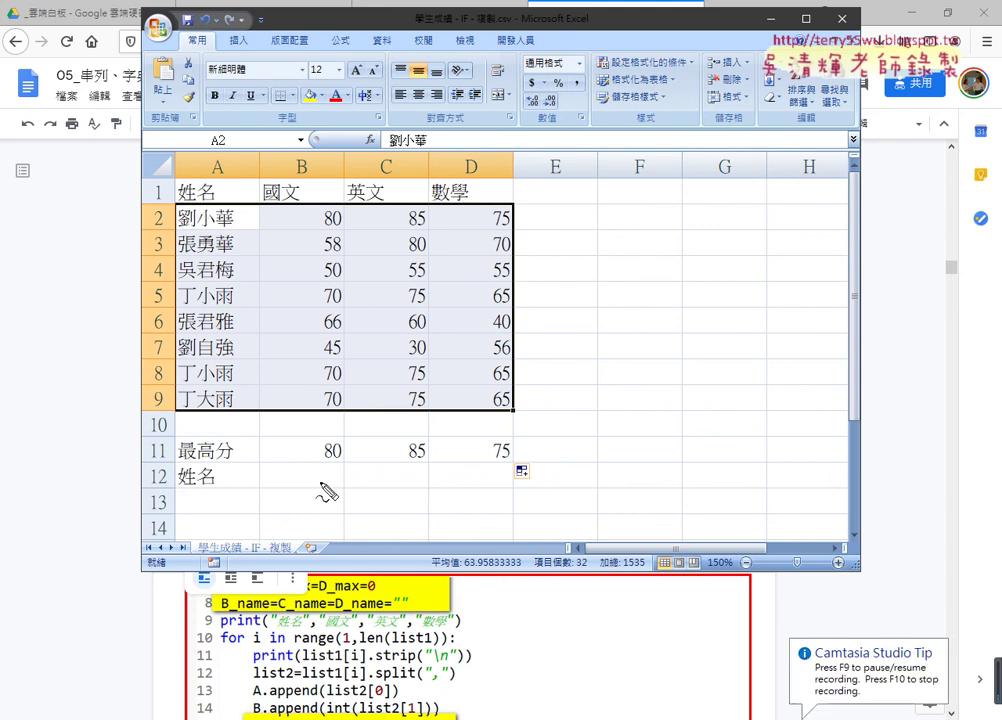
pyautogui.moveTo(340, 436)
pyautogui.mouseDown()
pyautogui.moveTo(395, 425)
pyautogui.moveTo(333, 222)
pyautogui.mouseUp()
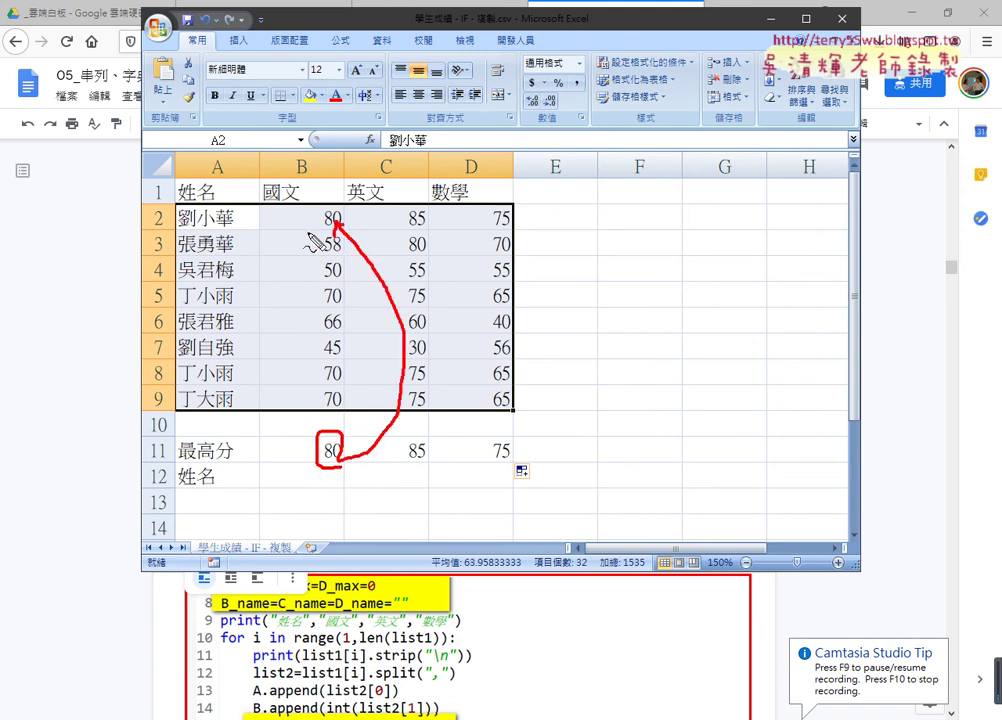
pyautogui.moveTo(183, 383)
pyautogui.mouseDown()
pyautogui.moveTo(518, 430)
pyautogui.moveTo(185, 425)
pyautogui.mouseUp()
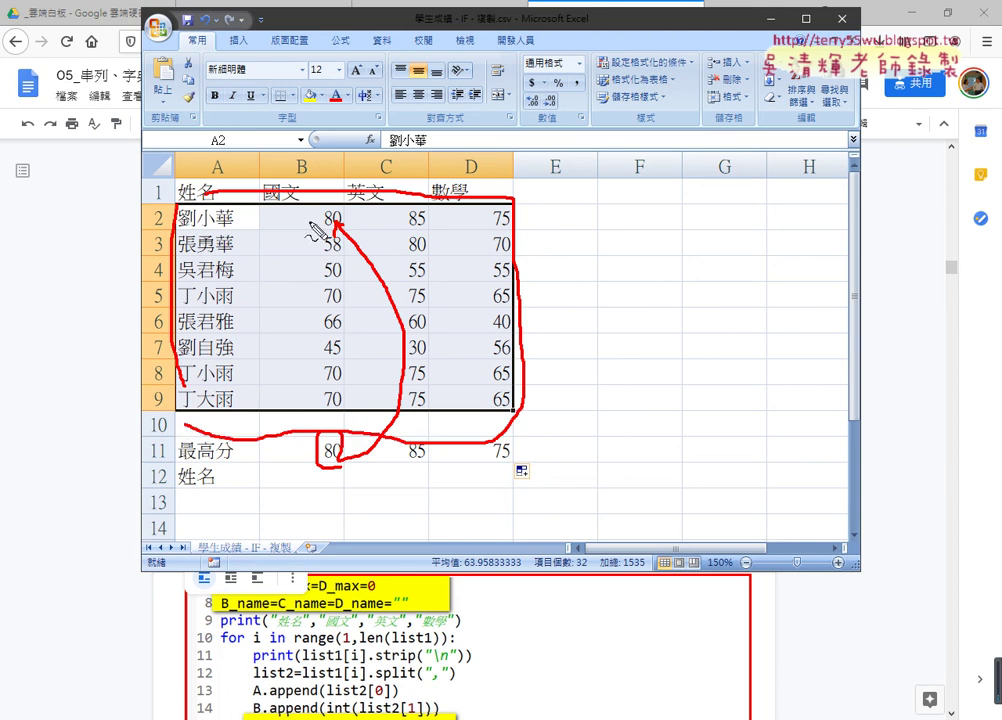
pyautogui.moveTo(314, 218)
pyautogui.mouseDown()
pyautogui.moveTo(178, 212)
pyautogui.moveTo(157, 437)
pyautogui.moveTo(308, 505)
pyautogui.mouseUp()
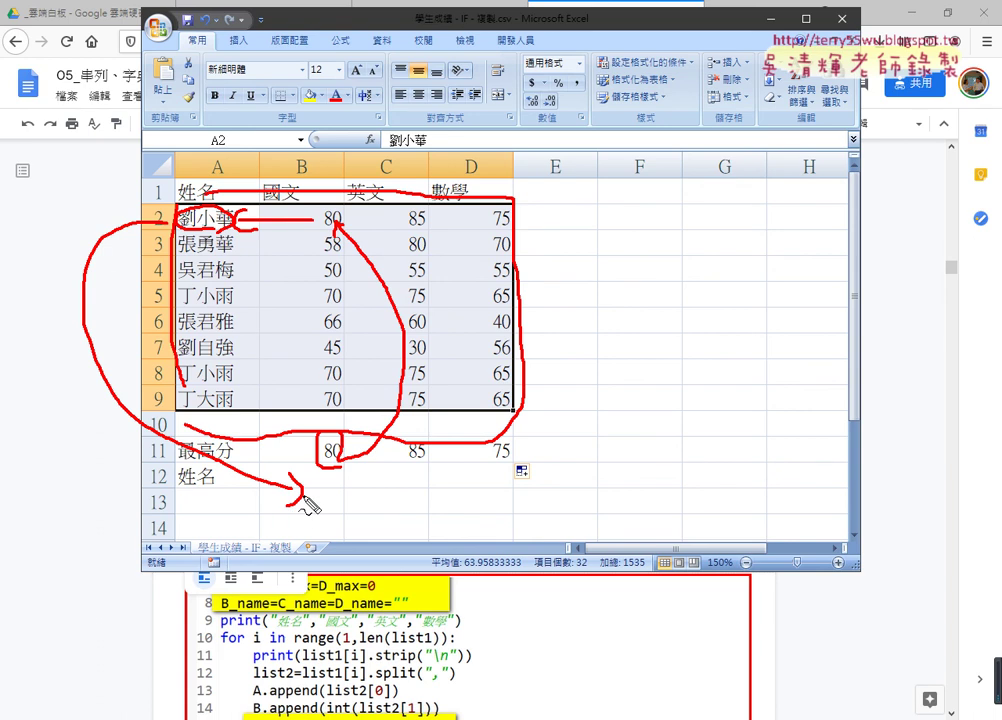
pyautogui.press('Escape')
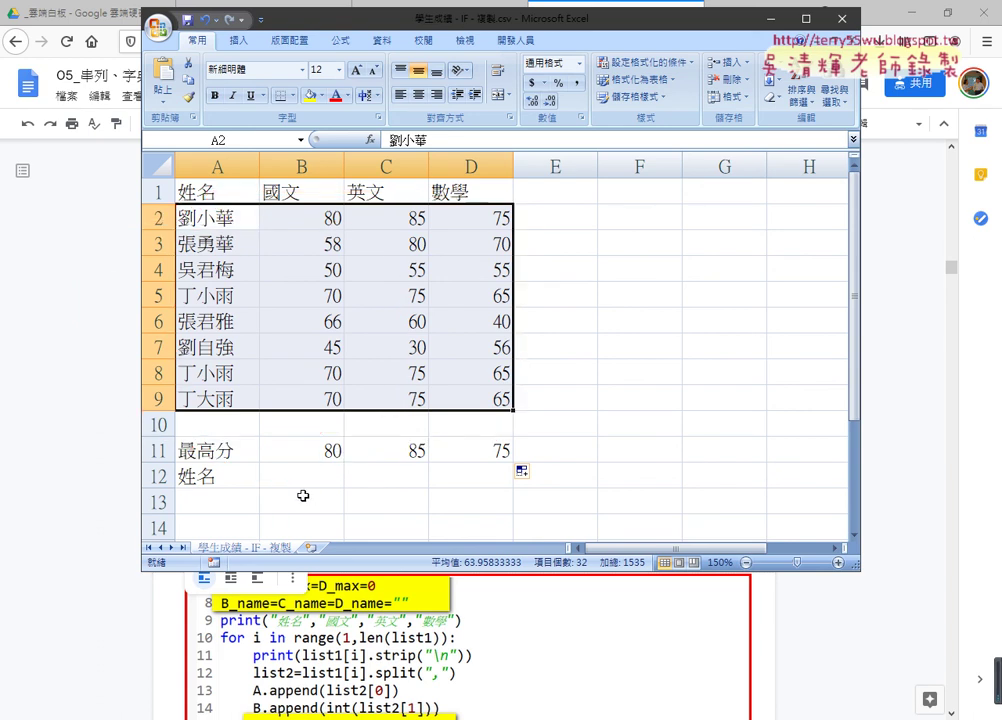
pyautogui.click(318, 480)
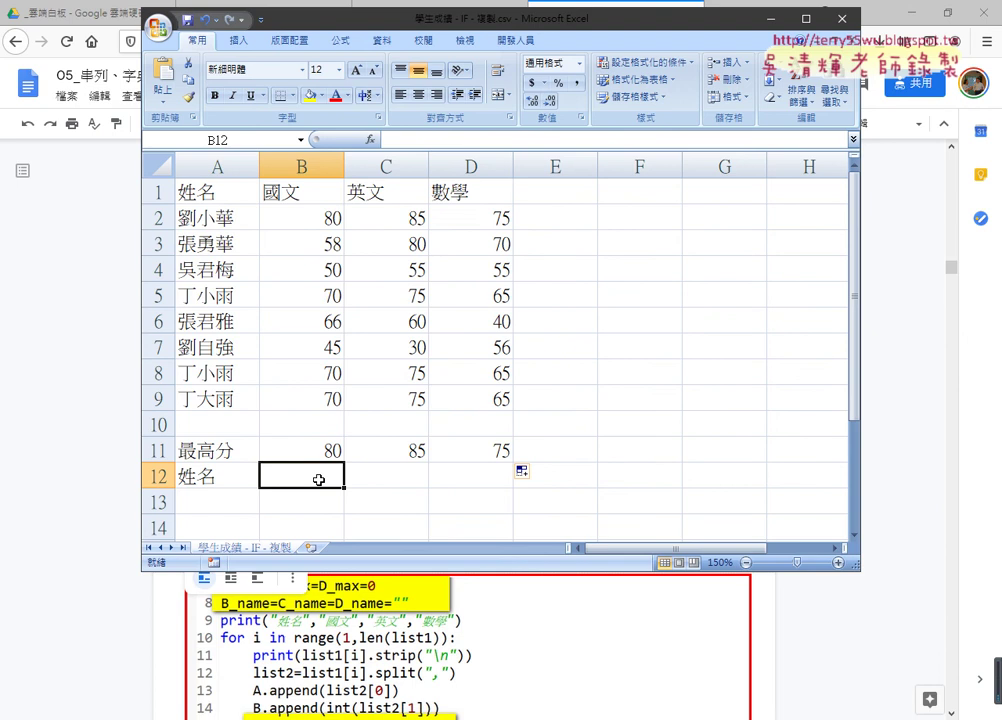
# - Insert the MATCH function into B12 from the Lookup & Reference category
pyautogui.click(369, 139)
pyautogui.click(659, 162)
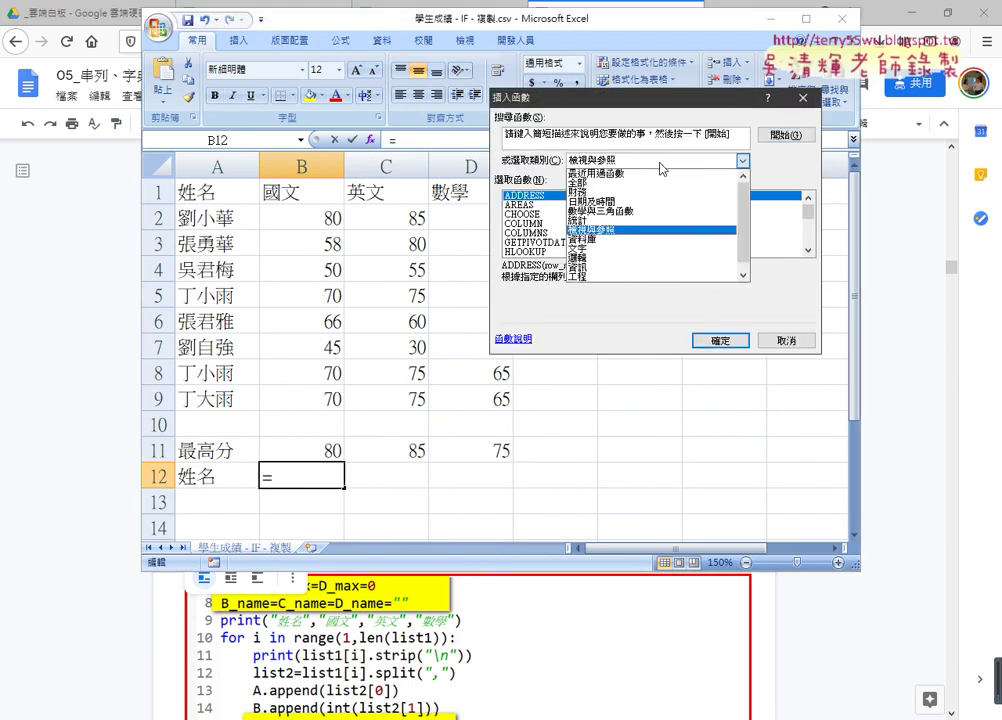
pyautogui.click(650, 228)
pyautogui.scroll(-2, 808, 252)
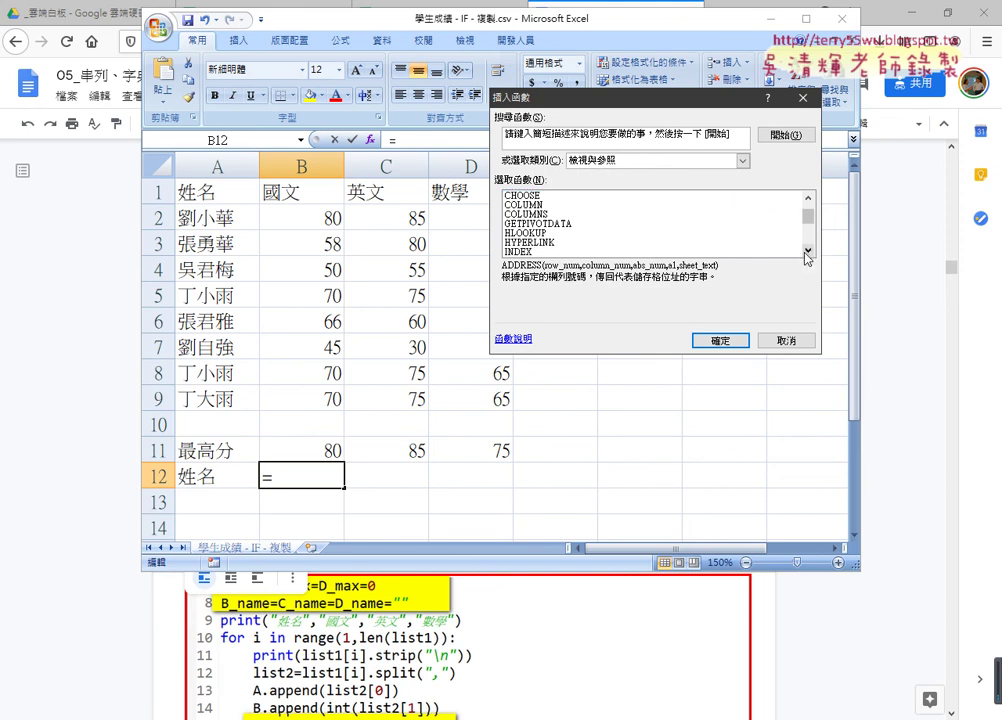
pyautogui.scroll(-4, 808, 252)
pyautogui.click(535, 243)
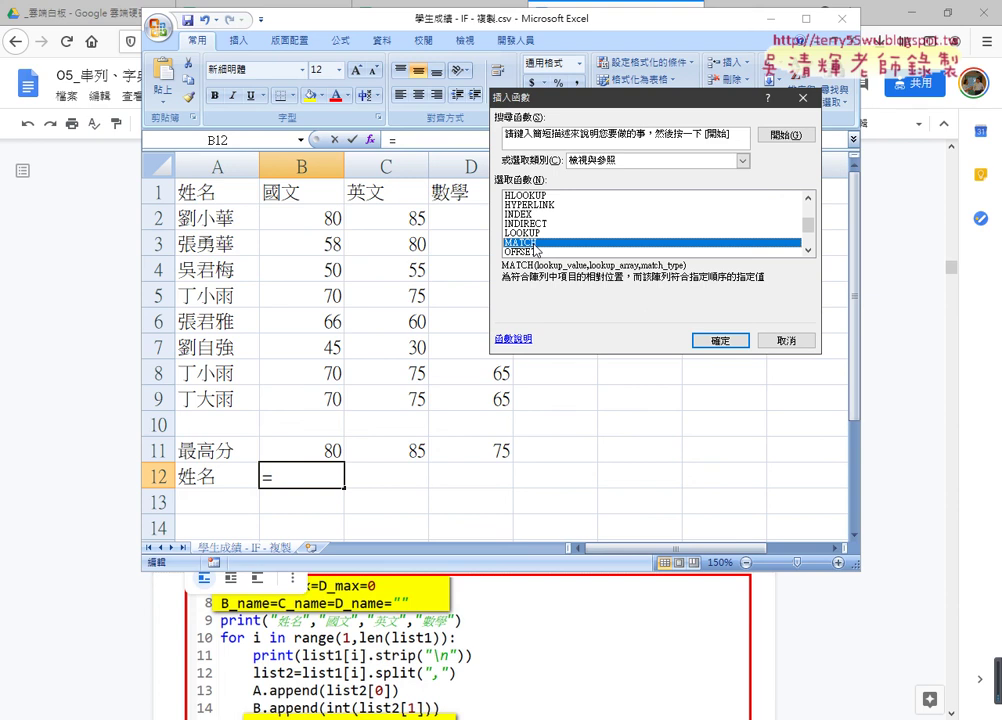
pyautogui.click(720, 340)
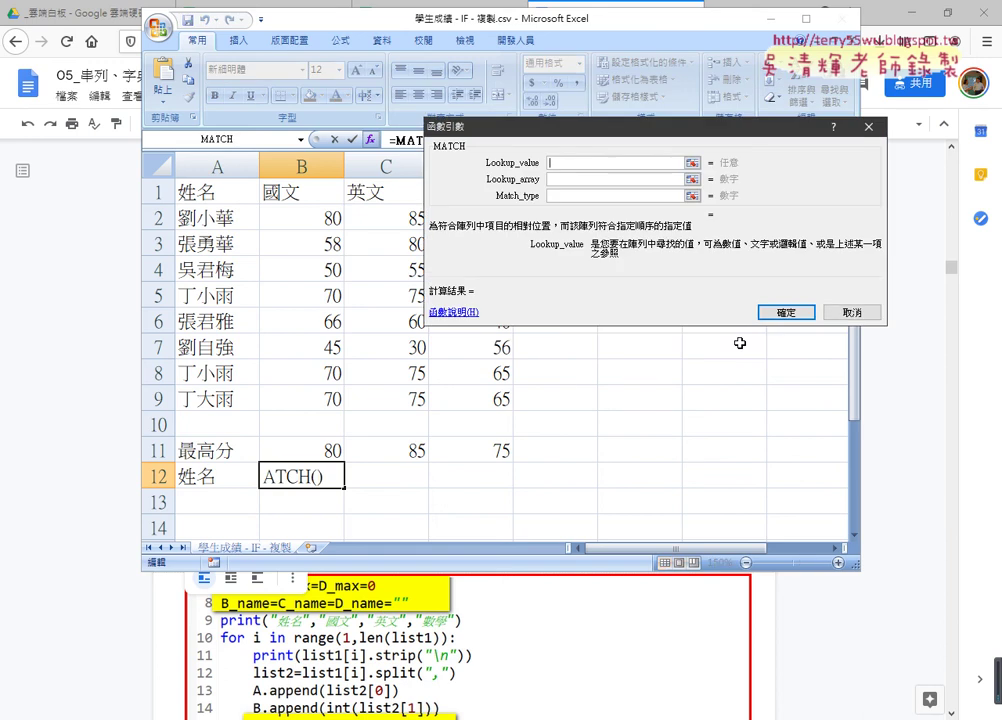
# - Set MATCH's arguments to B11, B2:B9 and match type 0, returning 1
pyautogui.click(323, 450)
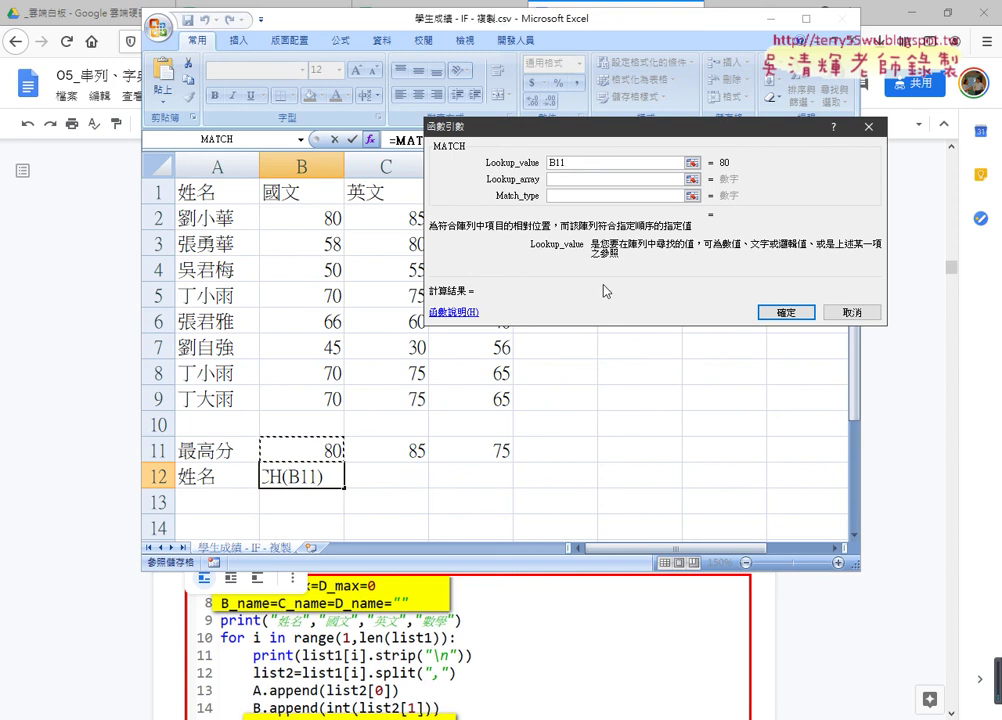
pyautogui.click(565, 180)
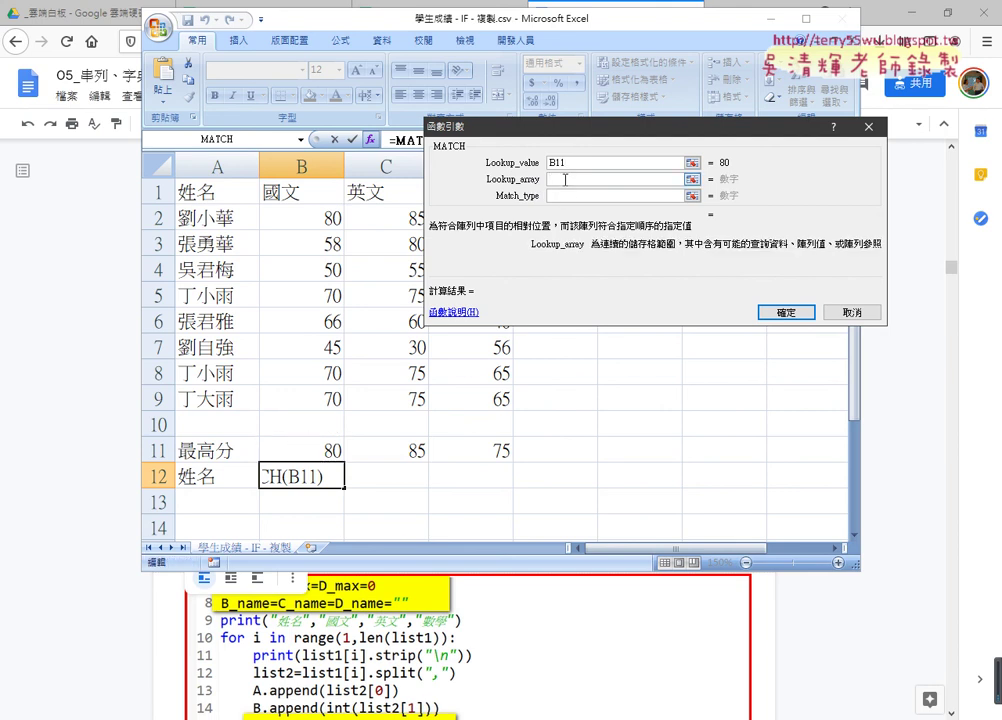
pyautogui.moveTo(300, 218); pyautogui.dragTo(306, 401)
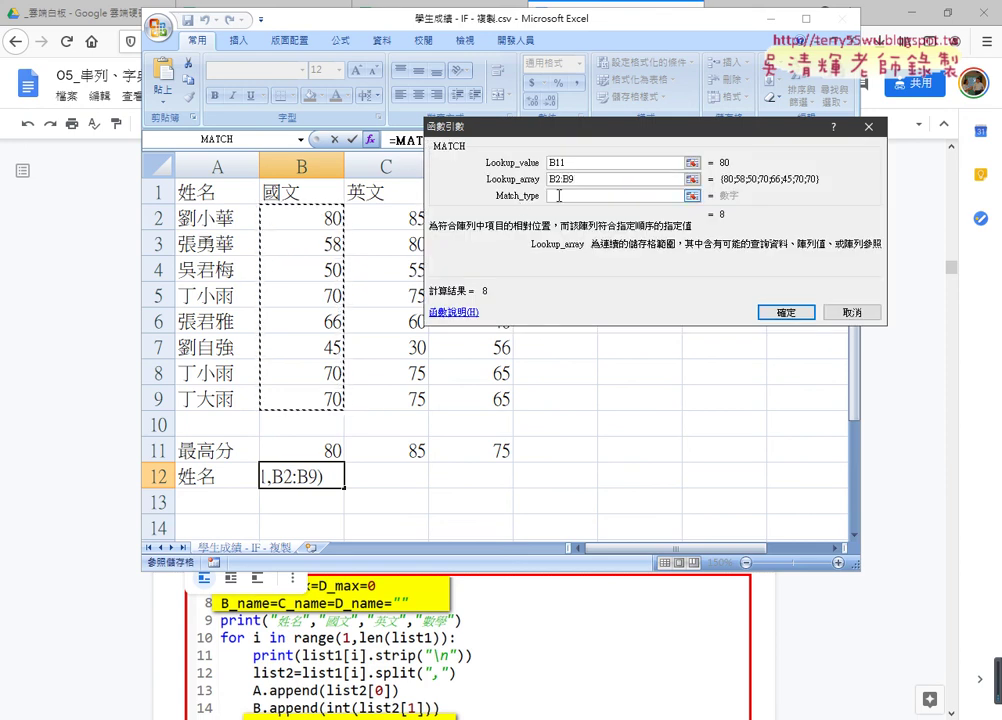
pyautogui.click(560, 196)
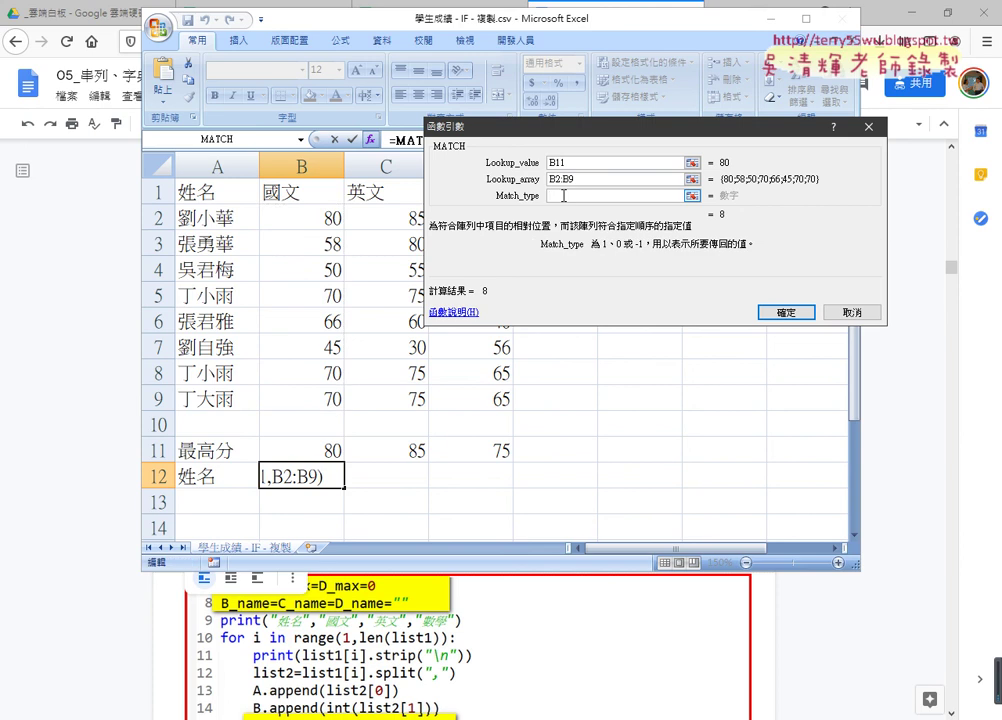
pyautogui.write('0')
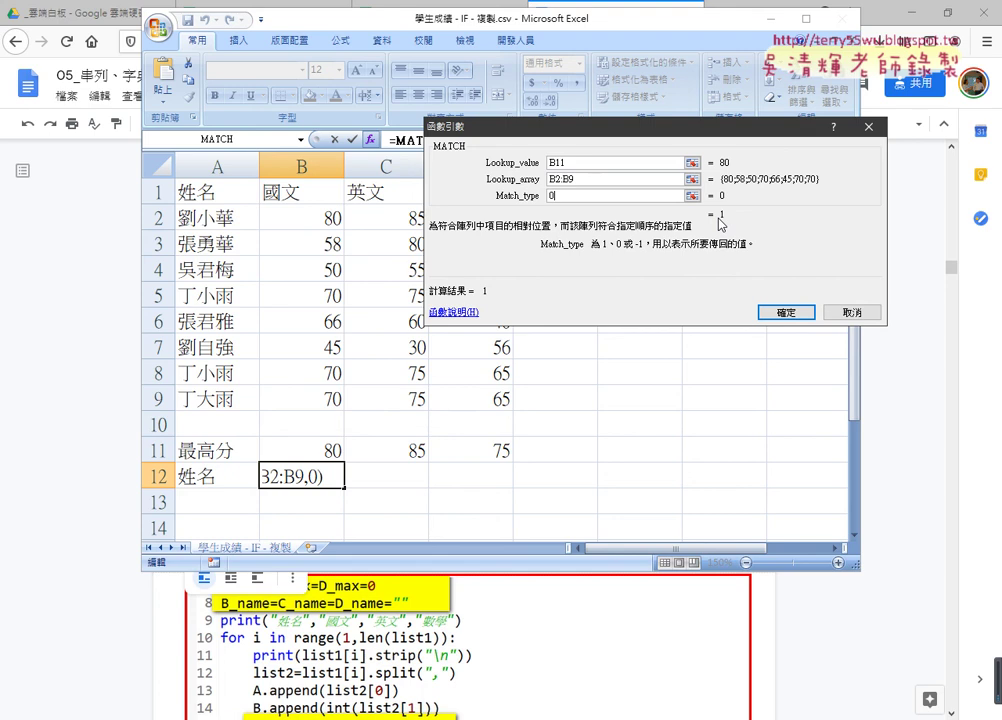
pyautogui.click(784, 312)
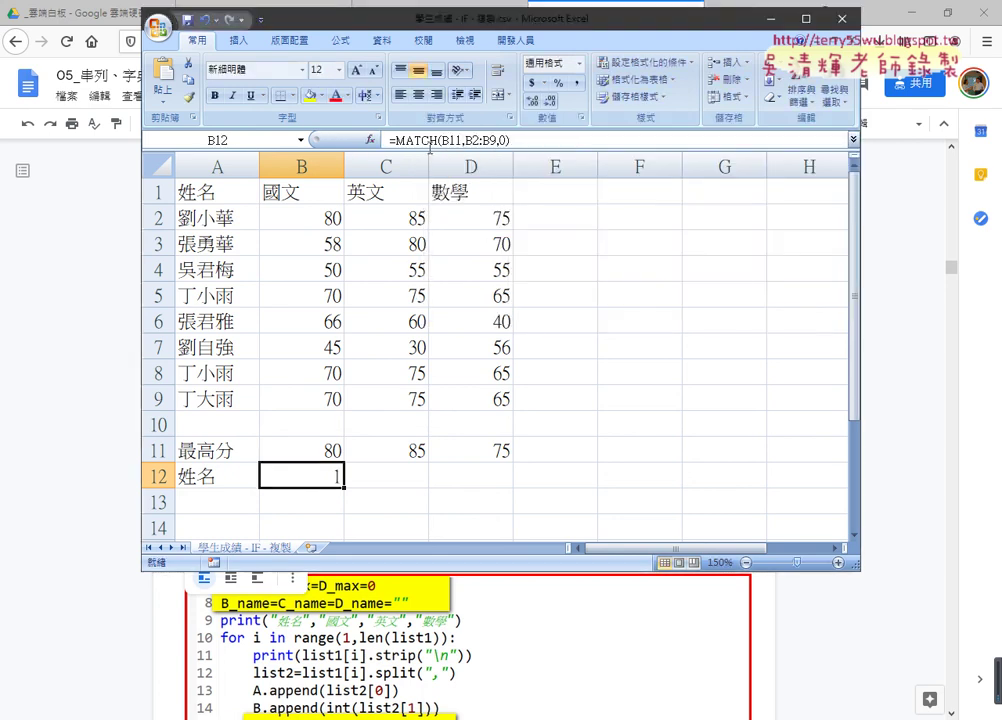
# - Cut the MATCH expression from B12's formula and insert the array form of INDEX
pyautogui.moveTo(392, 140); pyautogui.dragTo(493, 146)
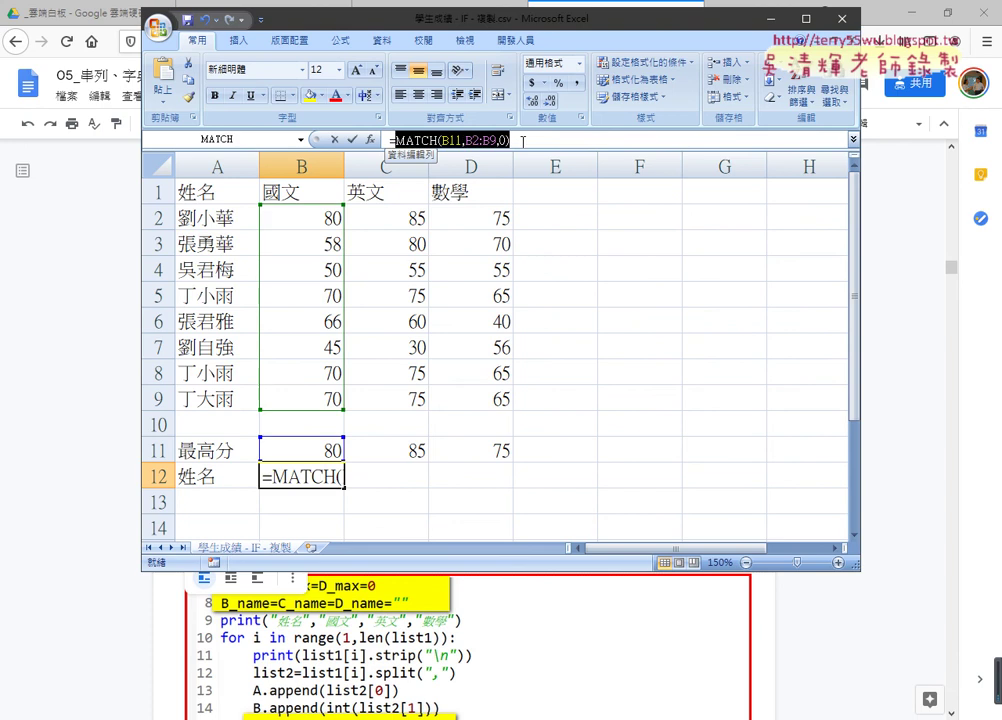
pyautogui.rightClick(493, 146)
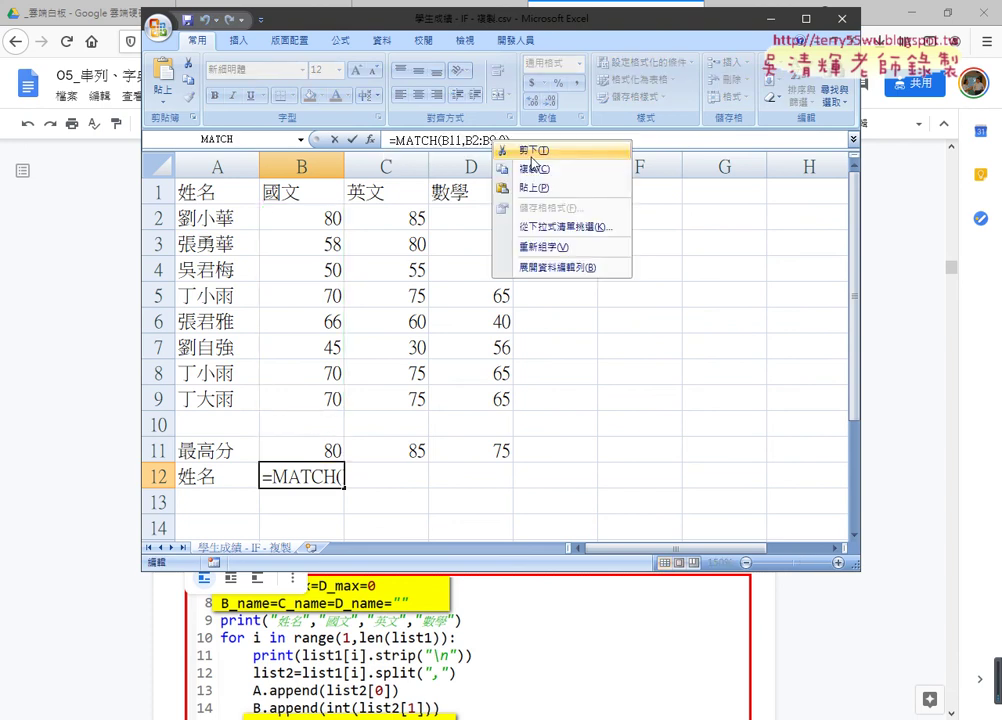
pyautogui.click(585, 150)
pyautogui.click(372, 140)
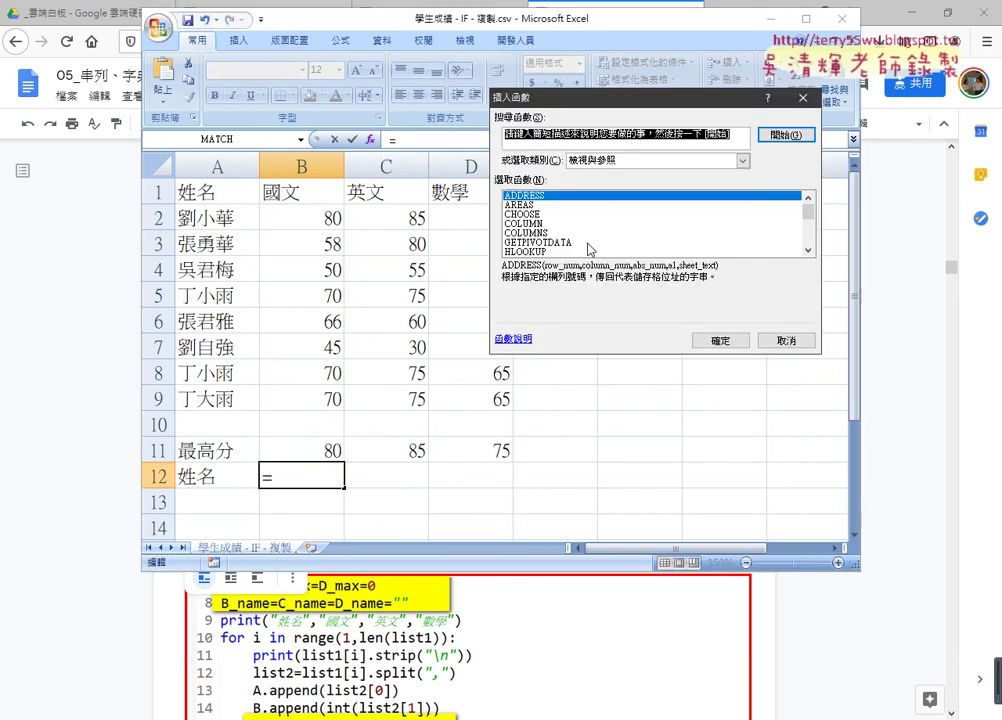
pyautogui.click(808, 252)
pyautogui.scroll(-1, 808, 252)
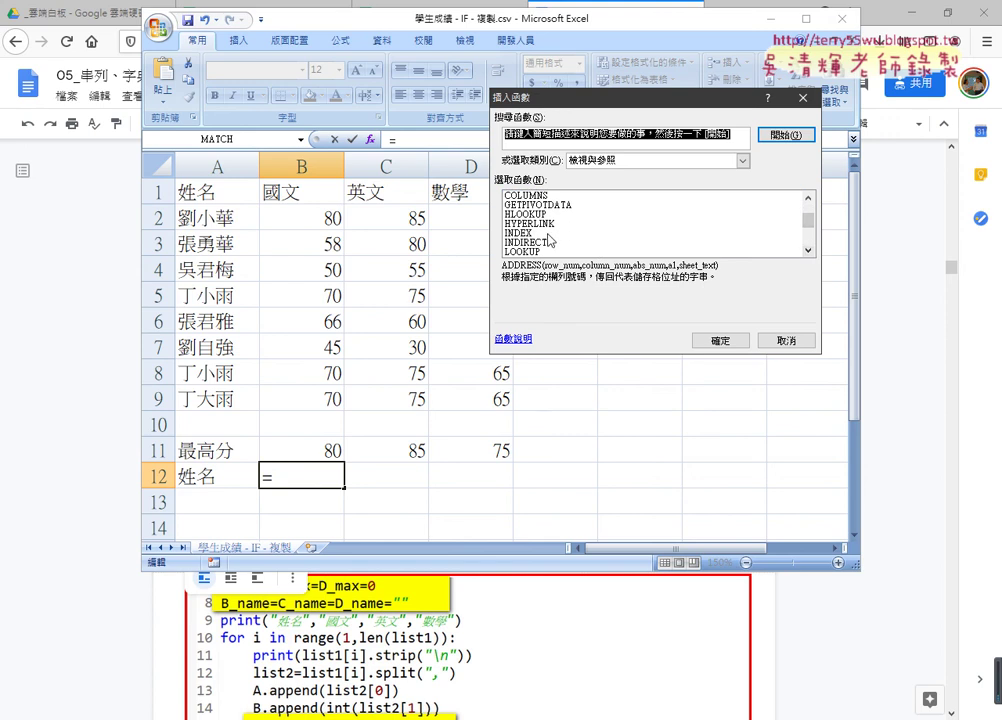
pyautogui.doubleClick(560, 233)
pyautogui.click(662, 260)
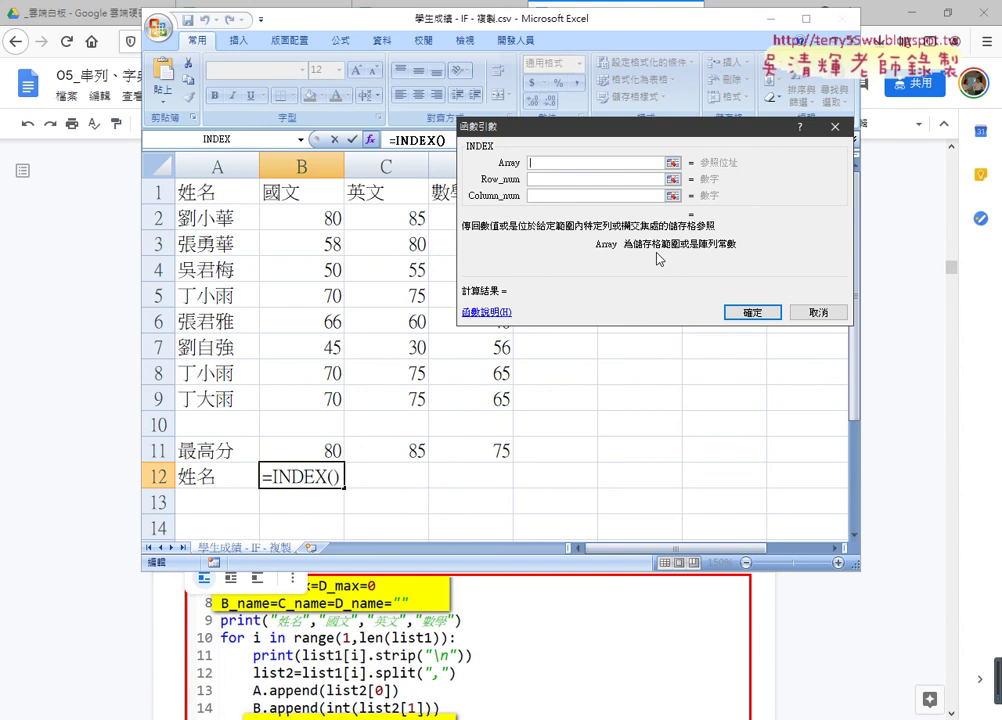
# - Set INDEX's Array to A2:D9, Row_num to the pasted MATCH, and Column_num to 1
pyautogui.moveTo(178, 217)
pyautogui.mouseDown()
pyautogui.moveTo(270, 228)
pyautogui.moveTo(468, 401)
pyautogui.mouseUp()
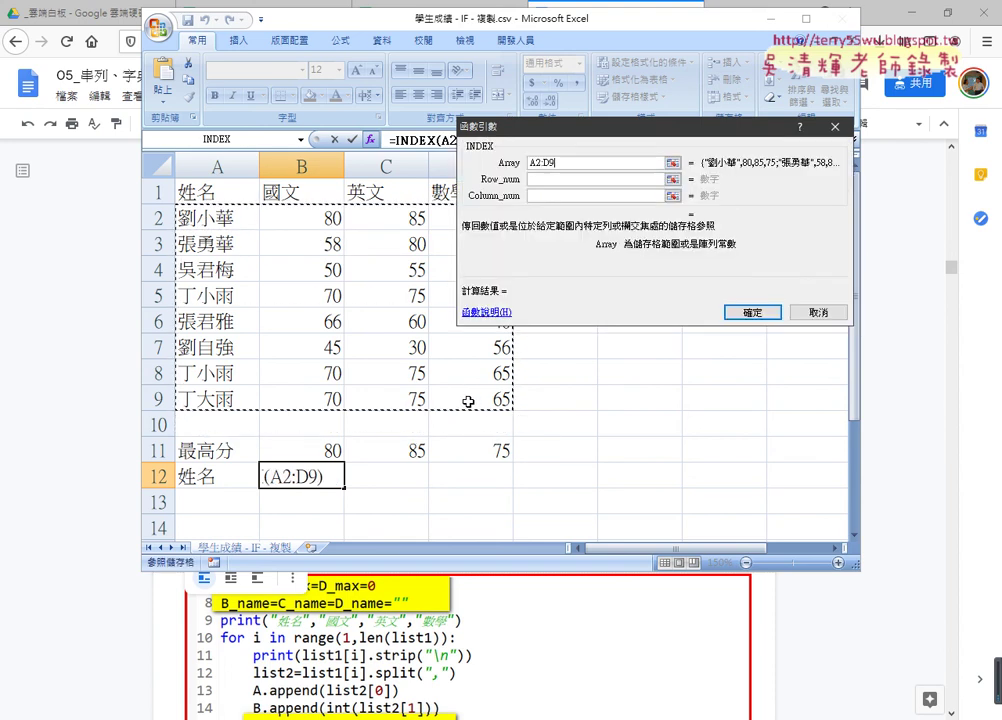
pyautogui.click(544, 179)
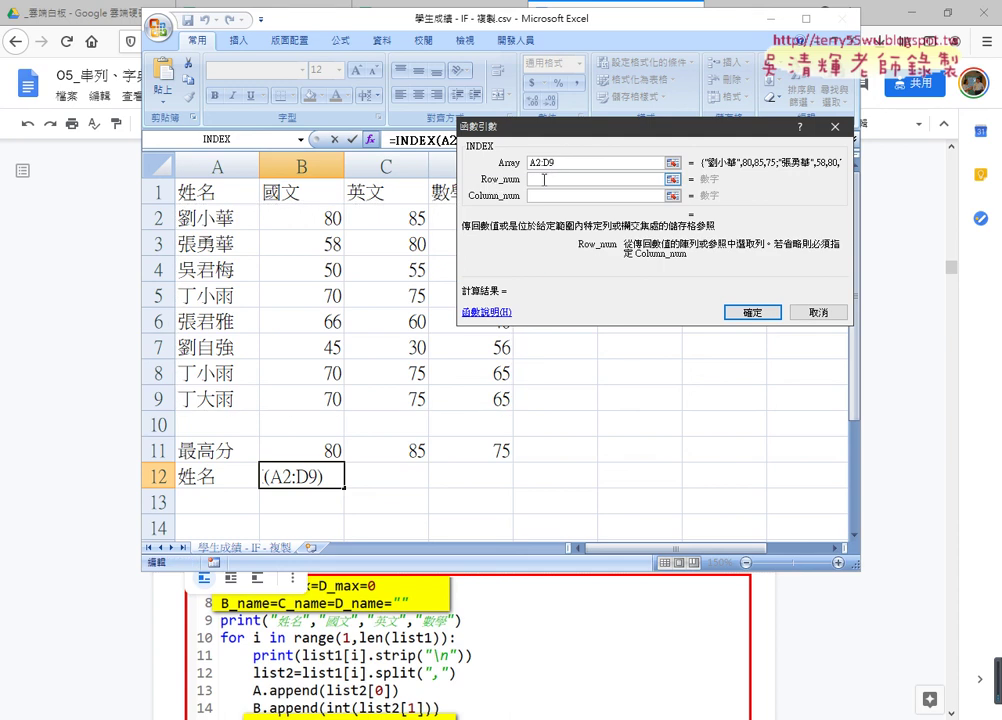
pyautogui.rightClick(544, 179)
pyautogui.click(515, 228)
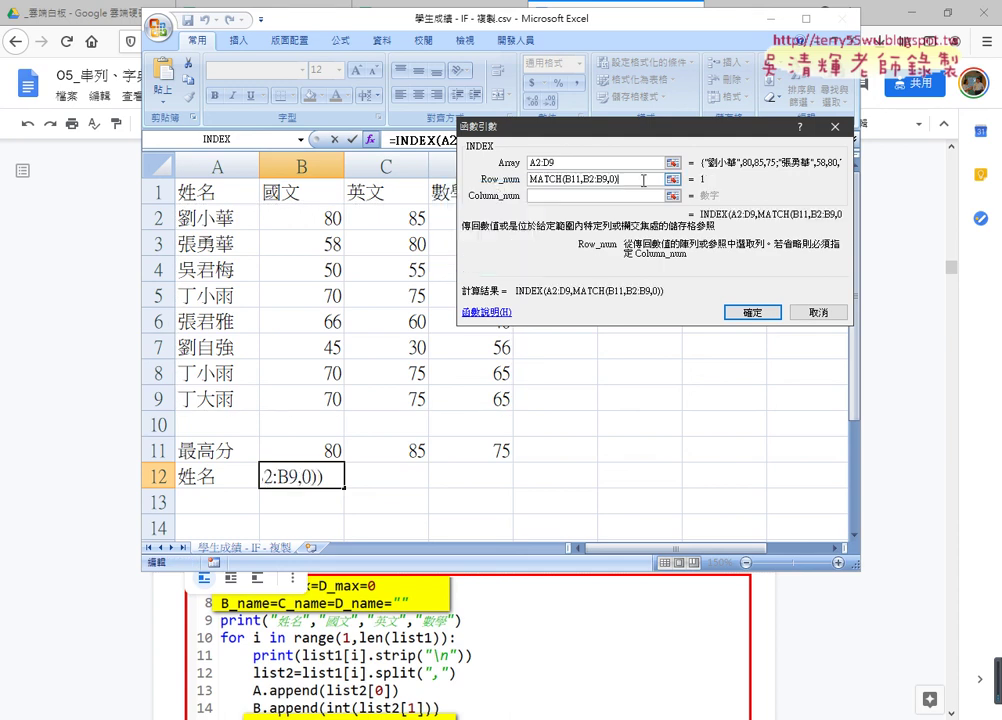
pyautogui.moveTo(643, 180); pyautogui.dragTo(530, 179)
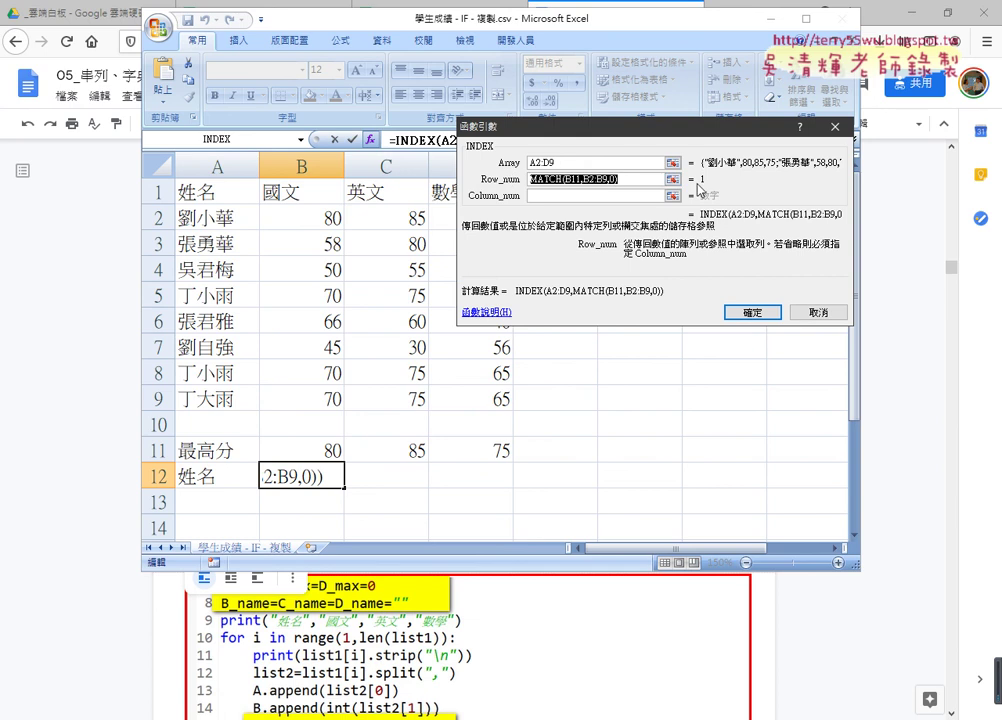
pyautogui.click(579, 197)
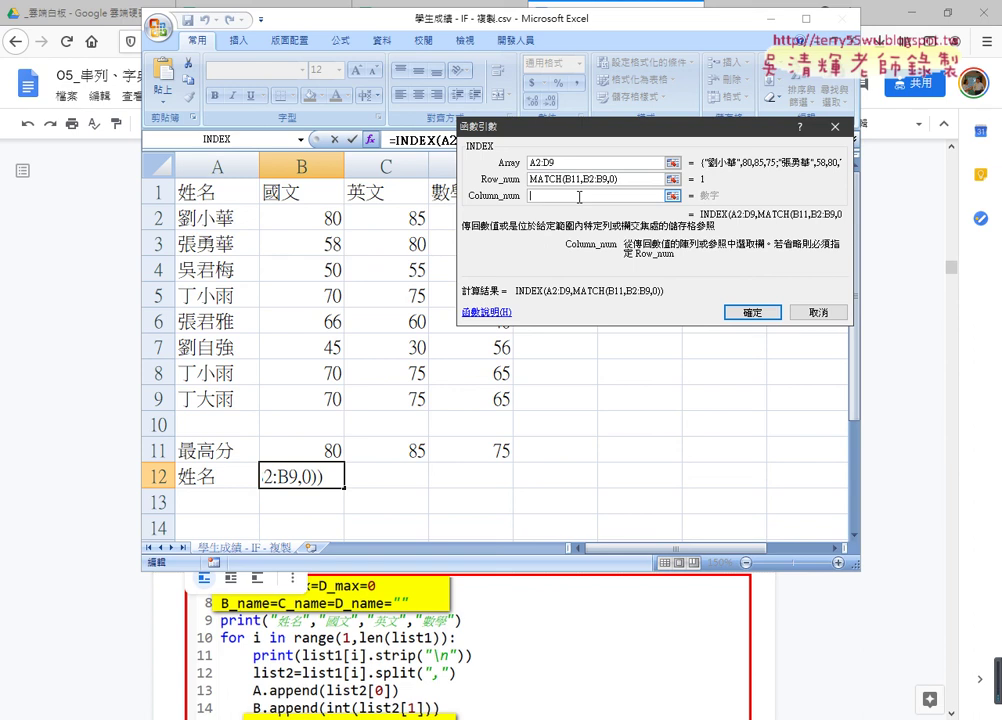
pyautogui.write('1')
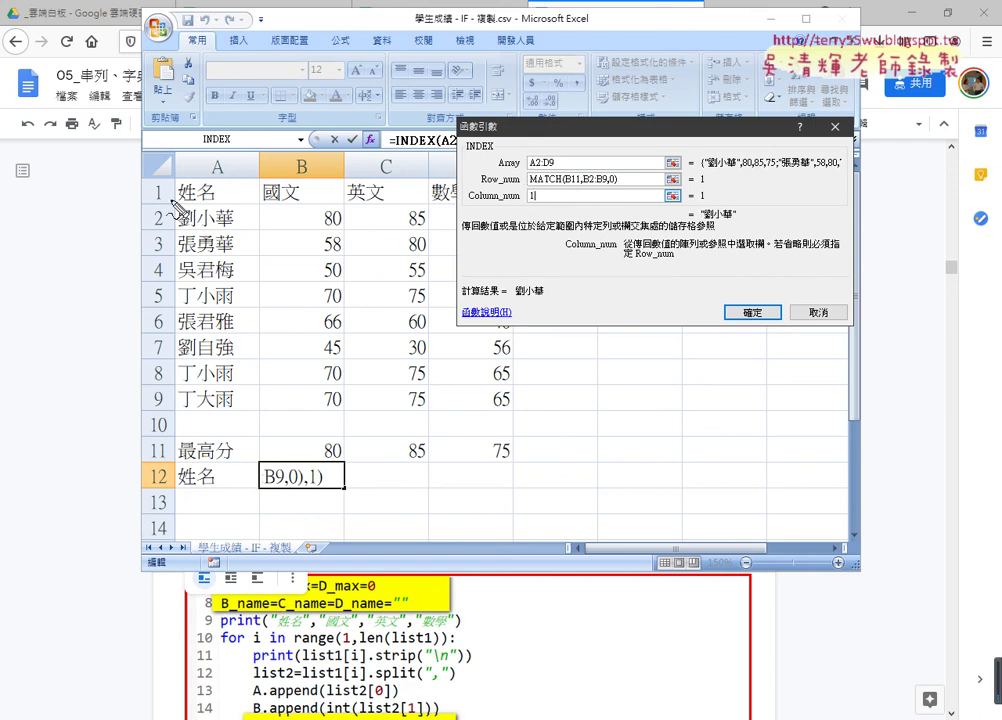
# - Sketch pen annotations explaining the name column and column number 1, then clear them
pyautogui.moveTo(171, 203); pyautogui.dragTo(175, 415)
pyautogui.moveTo(176, 203)
pyautogui.mouseDown()
pyautogui.moveTo(400, 198)
pyautogui.moveTo(207, 405)
pyautogui.mouseUp()
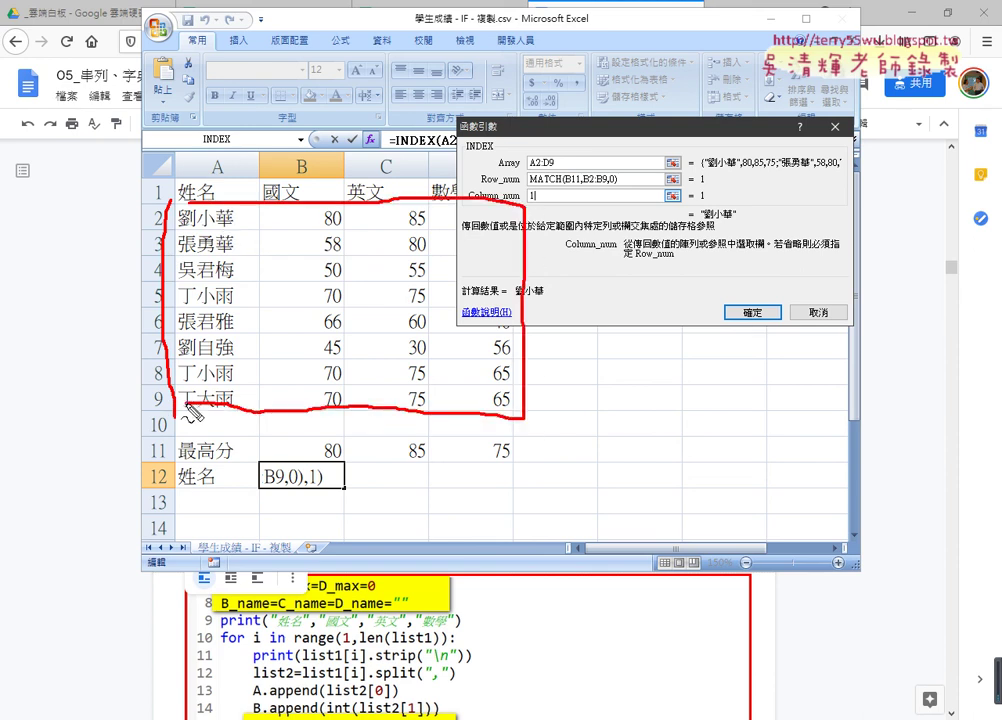
pyautogui.moveTo(492, 186); pyautogui.dragTo(468, 186)
pyautogui.moveTo(86, 216); pyautogui.dragTo(168, 228)
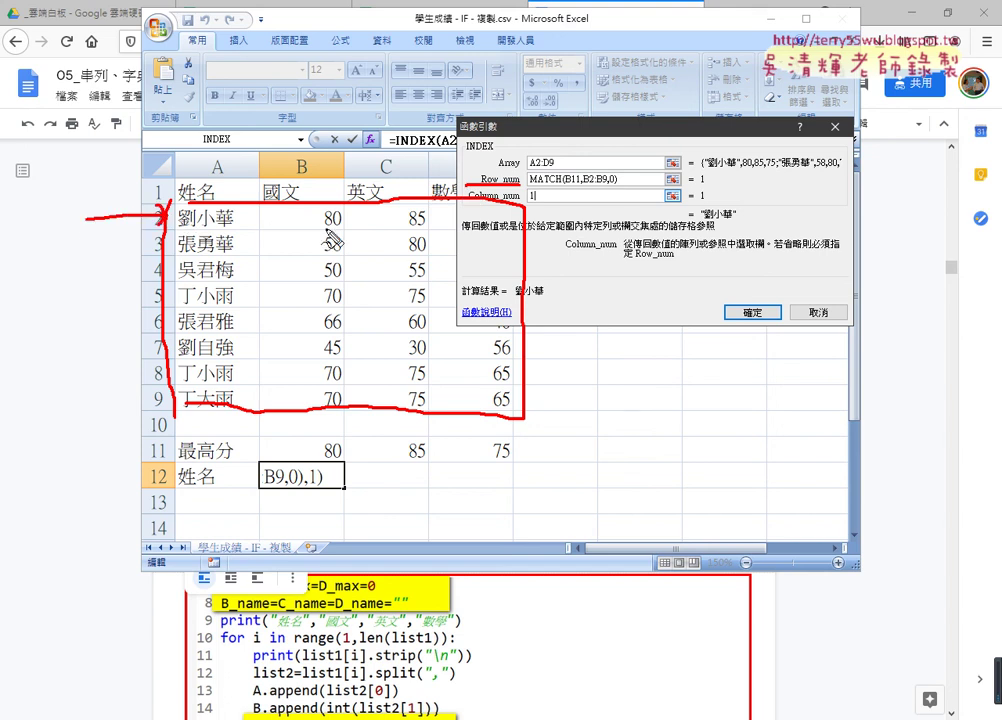
pyautogui.moveTo(338, 208); pyautogui.dragTo(330, 207)
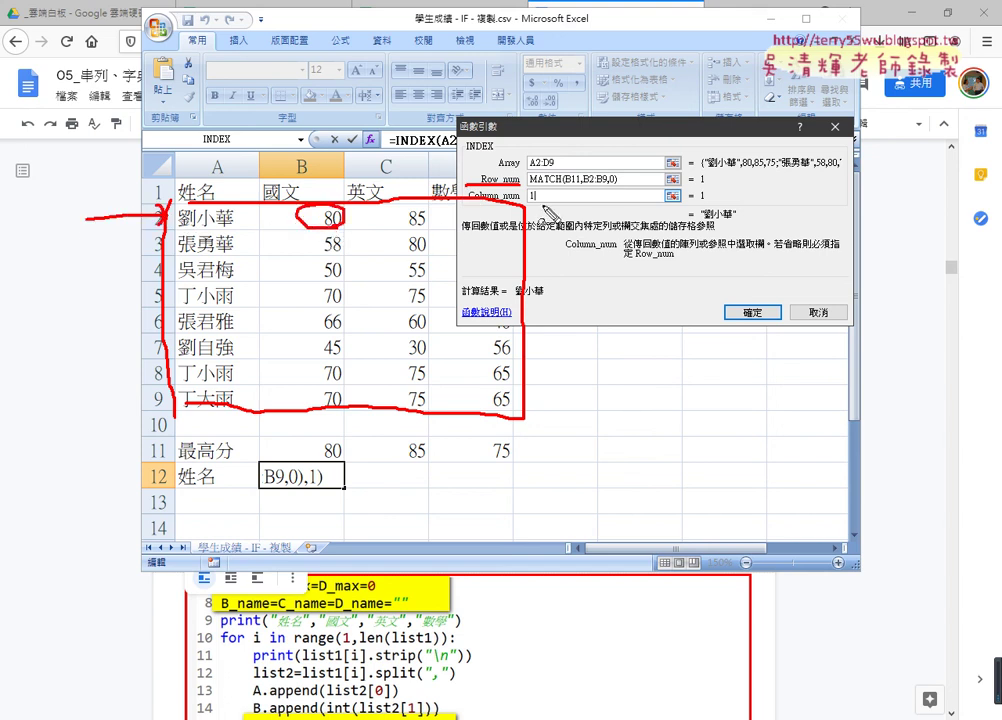
pyautogui.moveTo(208, 145); pyautogui.dragTo(208, 180)
pyautogui.moveTo(290, 152)
pyautogui.mouseDown()
pyautogui.moveTo(322, 150)
pyautogui.moveTo(326, 163)
pyautogui.mouseUp()
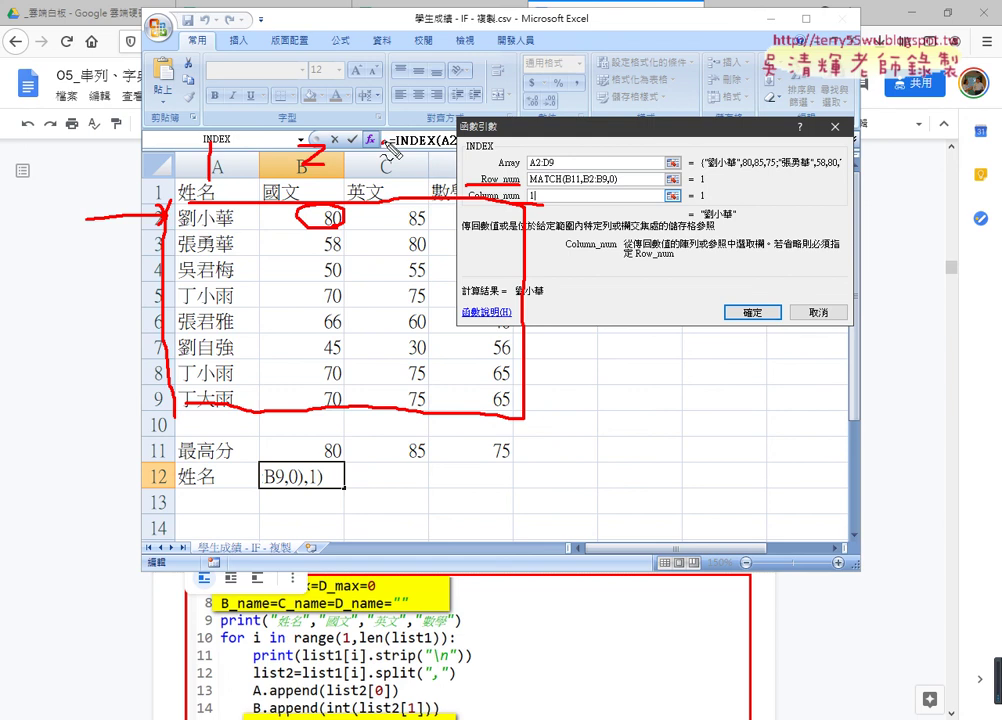
pyautogui.moveTo(390, 150); pyautogui.dragTo(370, 150)
pyautogui.moveTo(470, 195); pyautogui.dragTo(470, 128)
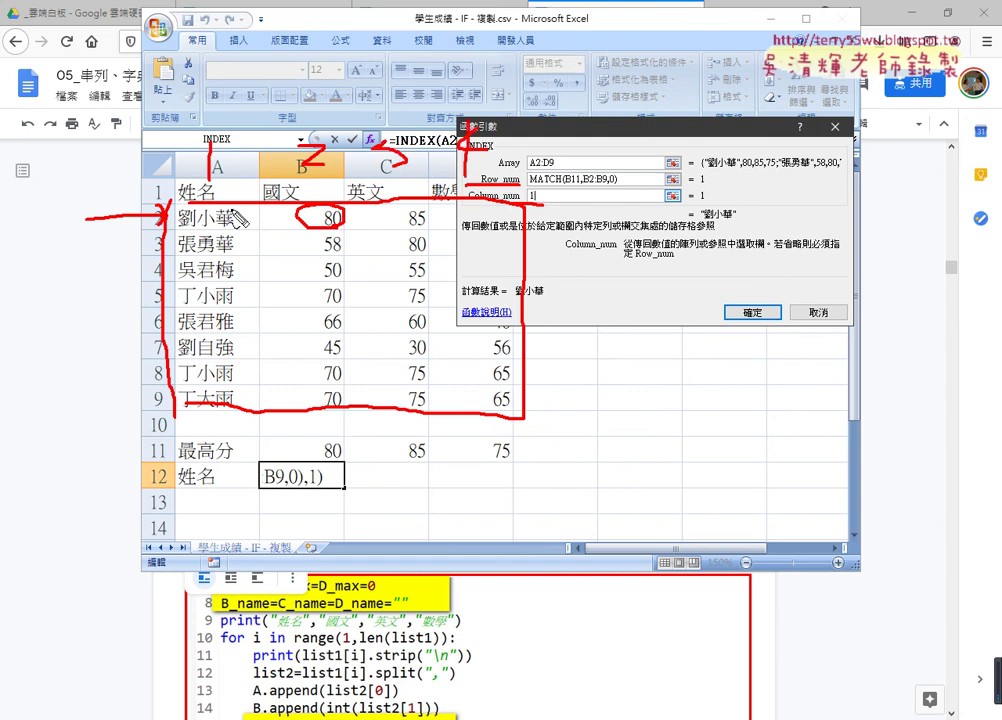
pyautogui.moveTo(530, 187); pyautogui.dragTo(545, 210)
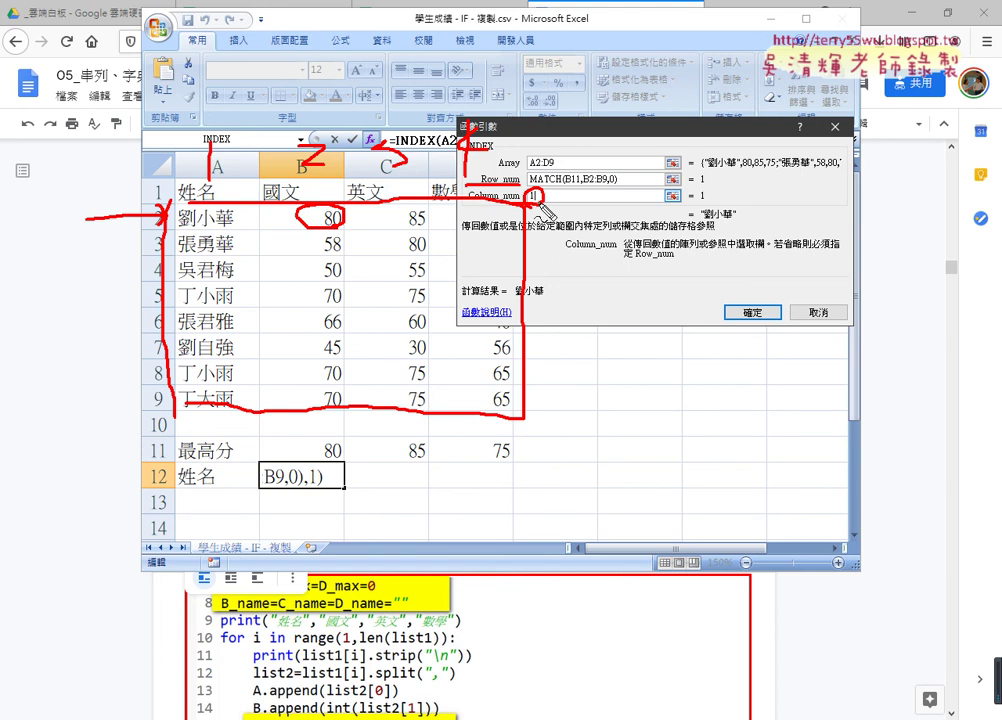
pyautogui.press('Escape')
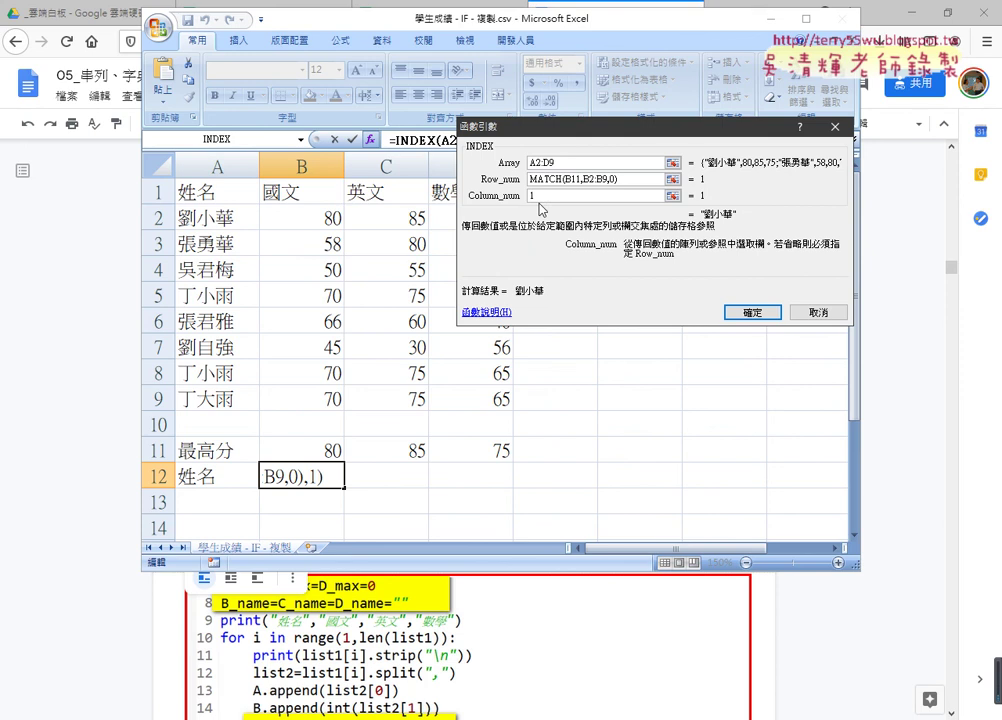
# - Make B12 =INDEX($A$2:$D$9,MATCH(B11,B2:B9,0),1) and fill it across to D12
pyautogui.click(766, 313)
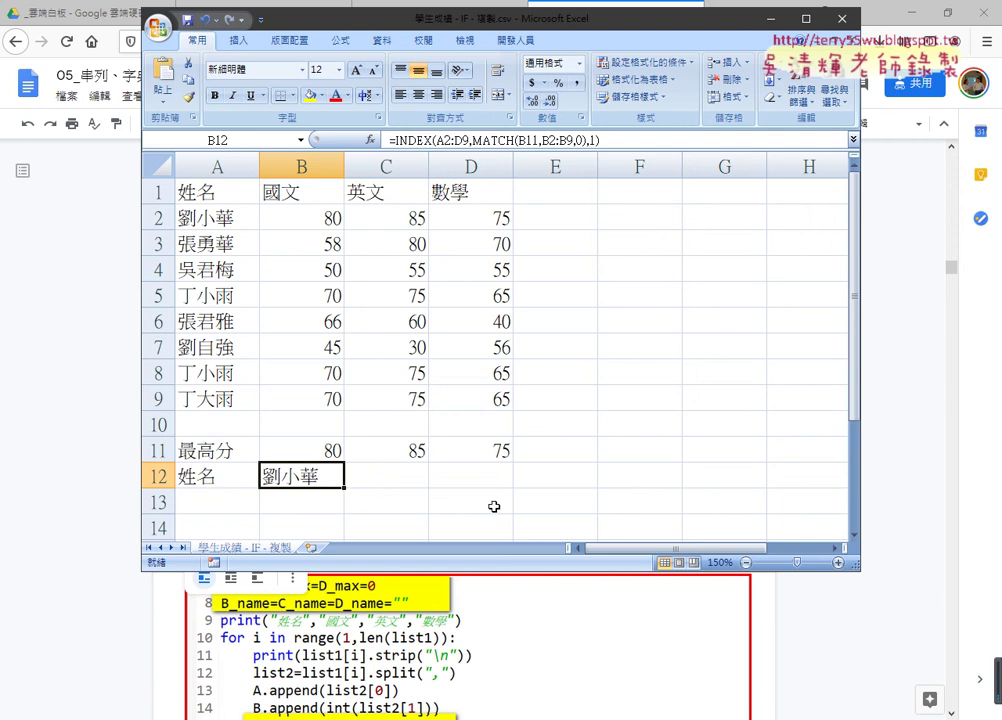
pyautogui.click(424, 140)
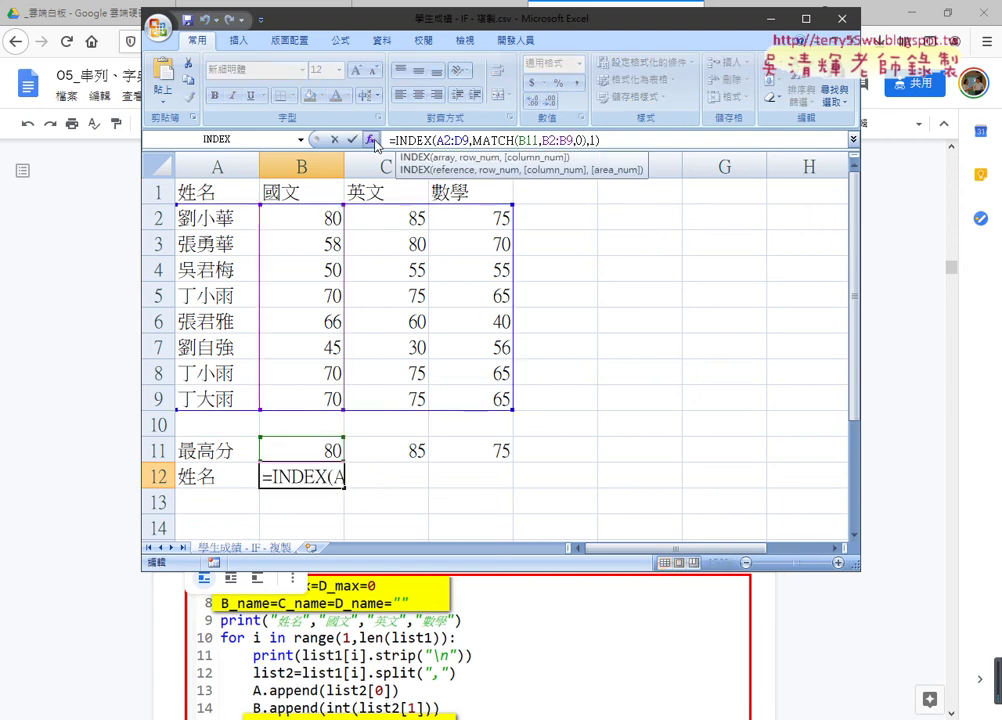
pyautogui.click(374, 144)
pyautogui.press('Return')
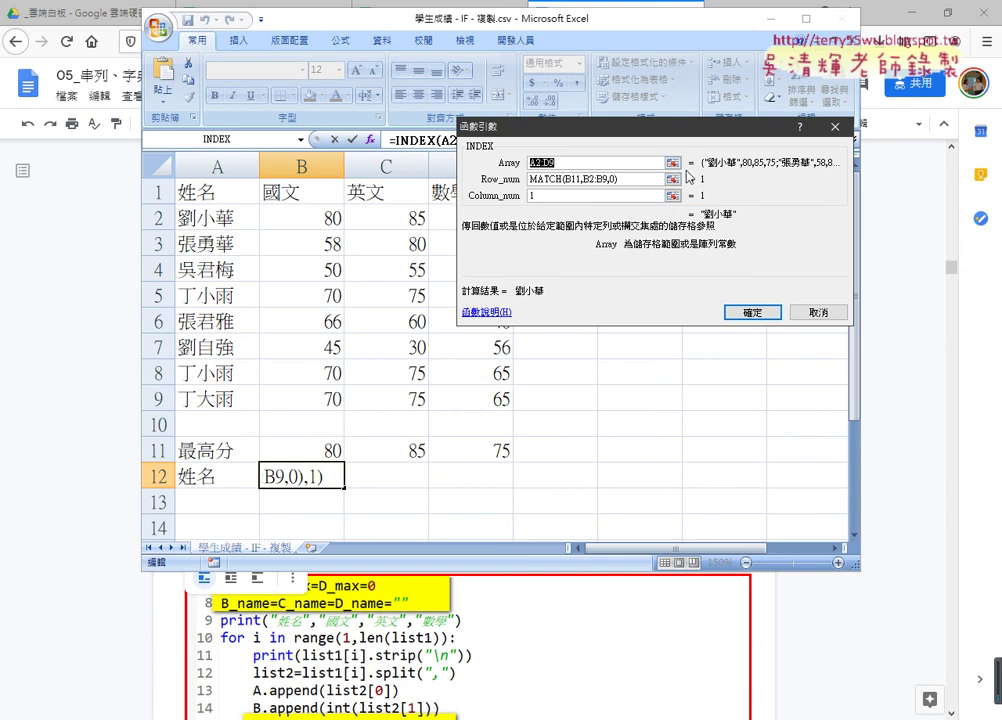
pyautogui.press('F4')
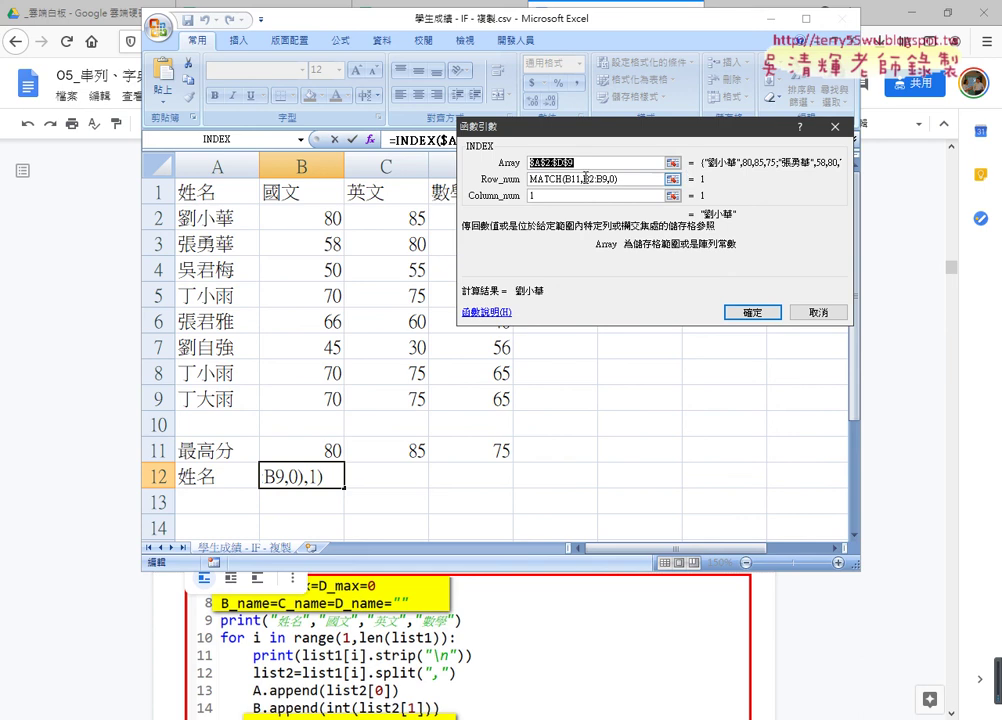
pyautogui.click(752, 312)
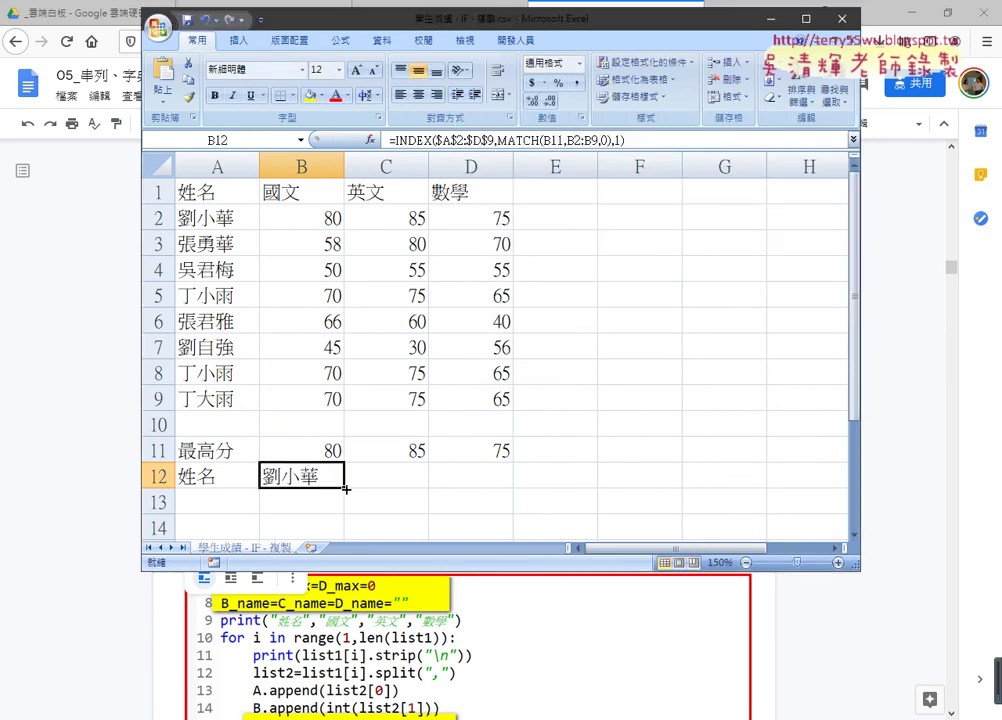
pyautogui.moveTo(345, 488); pyautogui.dragTo(508, 490)
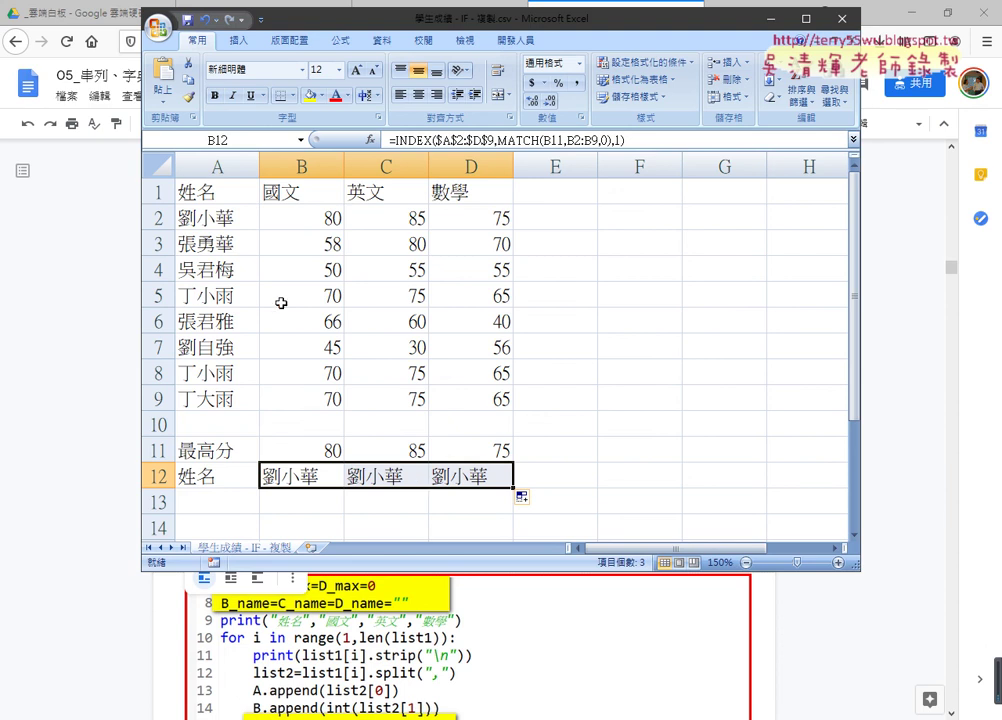
# - Change the top student's 英文 score in C2 from 85 to 65 and check C12's lookup formula
pyautogui.doubleClick(394, 216)
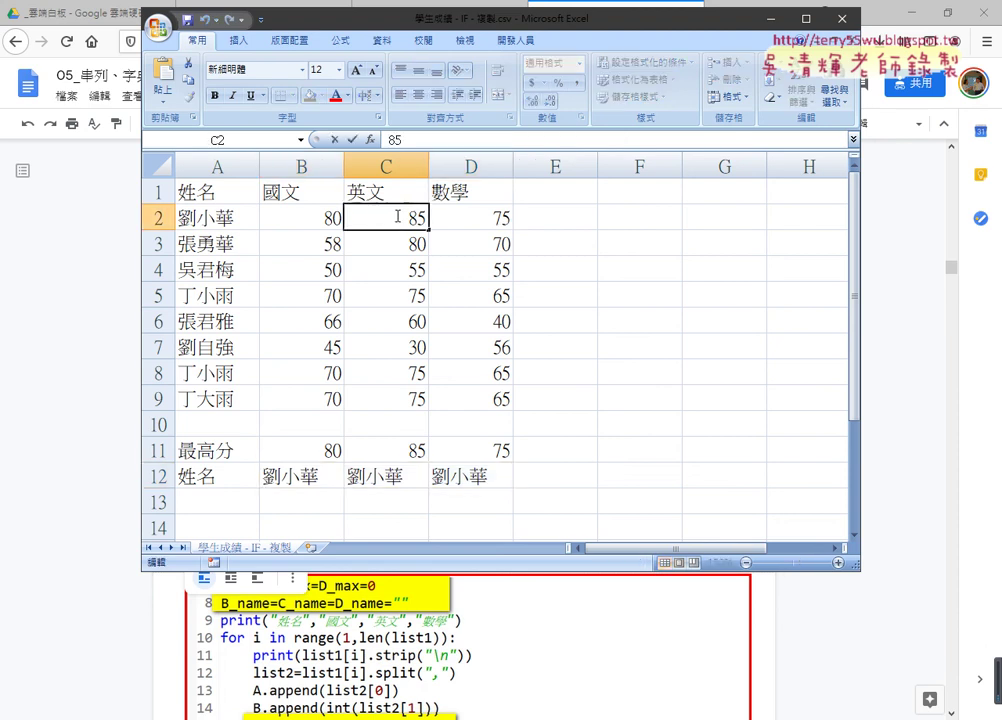
pyautogui.doubleClick(412, 217)
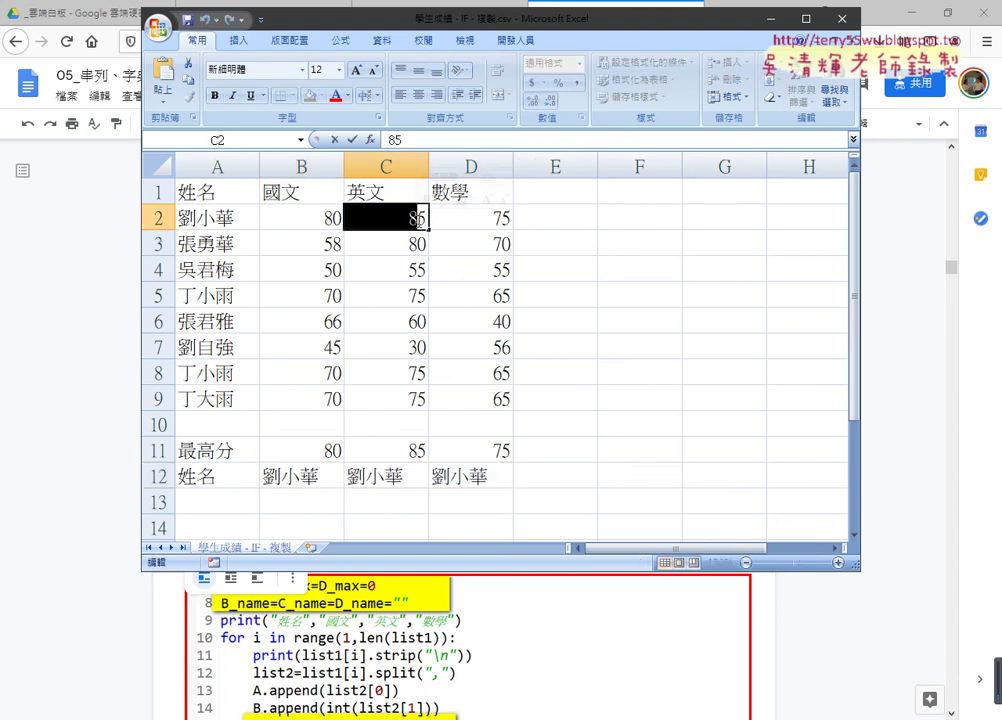
pyautogui.write('65')
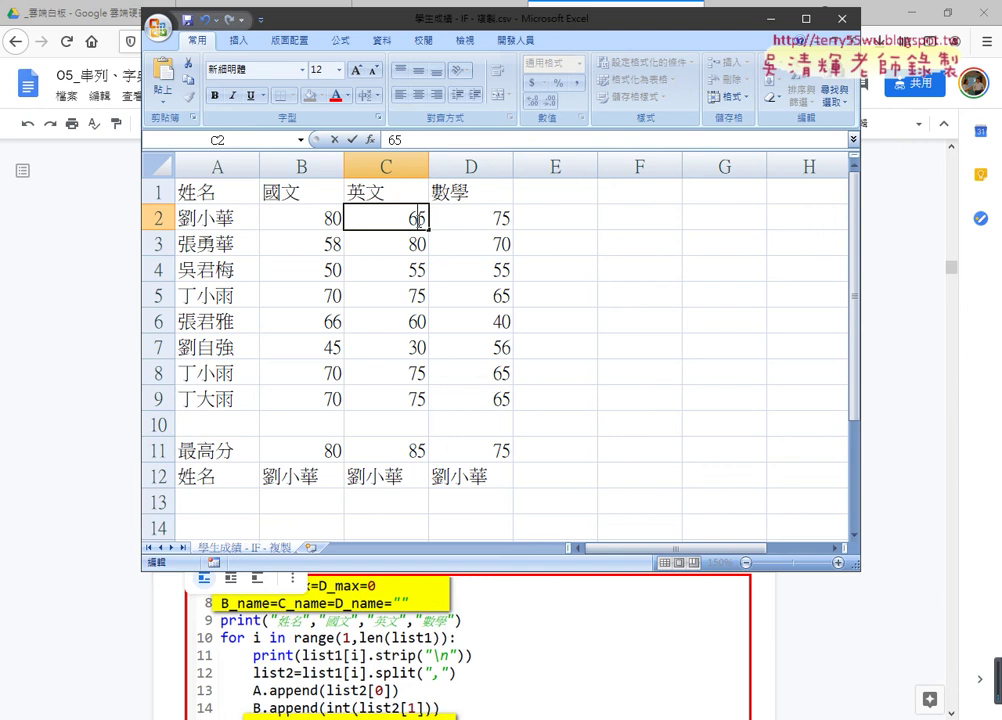
pyautogui.press('Return')
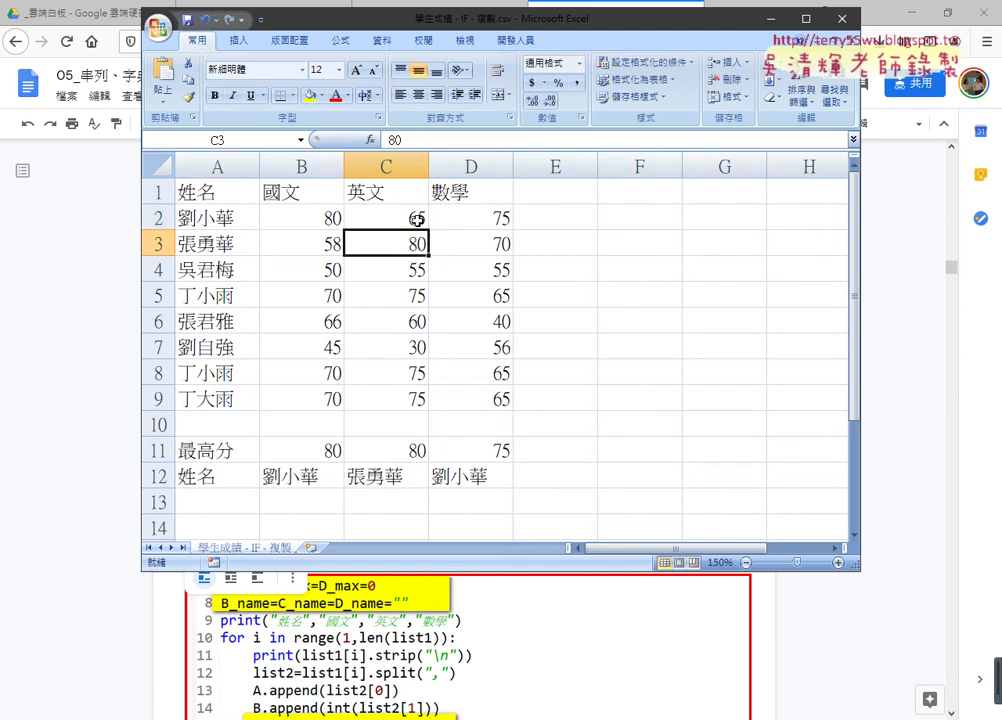
pyautogui.click(393, 481)
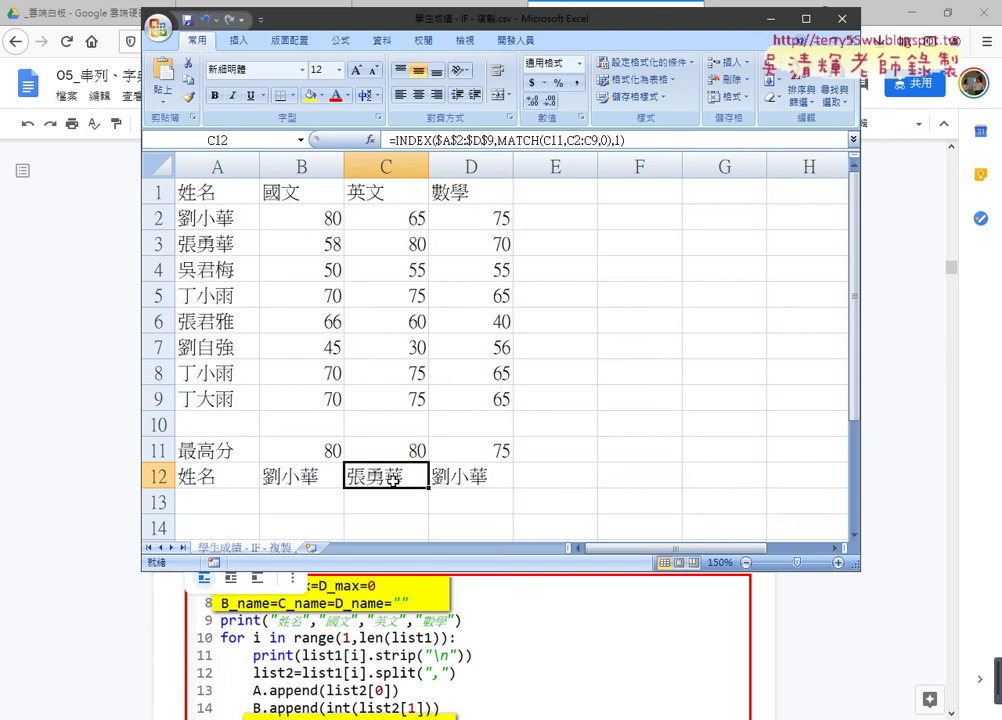
# - Return to Google Docs and scroll down to the Python max-score code
pyautogui.click(918, 526)
pyautogui.scroll(-1, 920, 523)
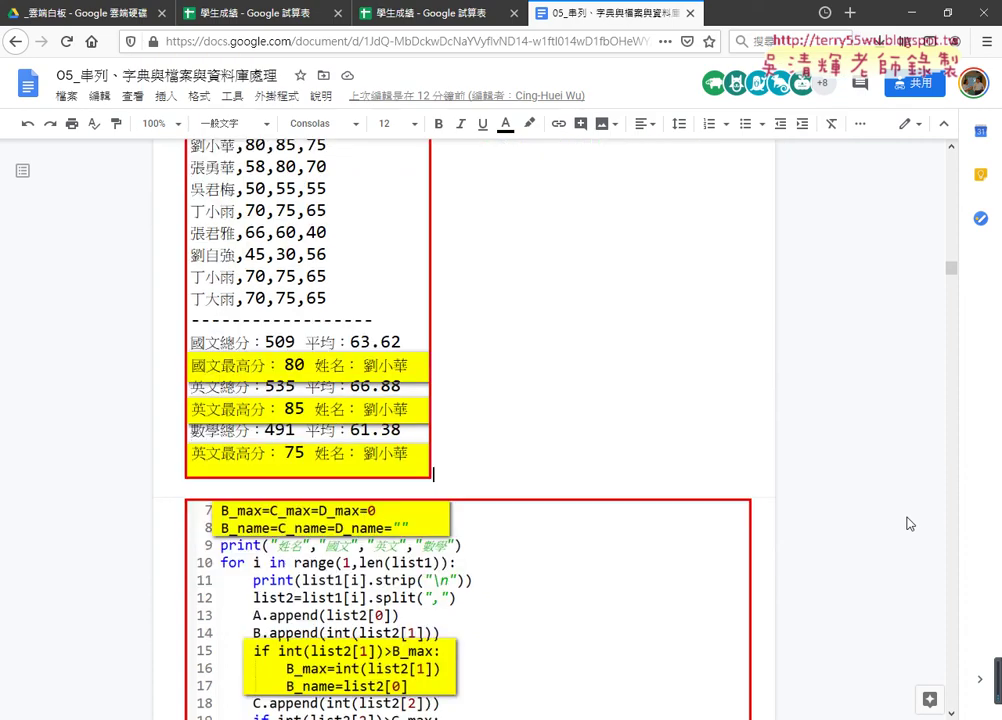
pyautogui.scroll(-1, 915, 523)
pyautogui.scroll(-1, 910, 523)
pyautogui.scroll(-1, 910, 523)
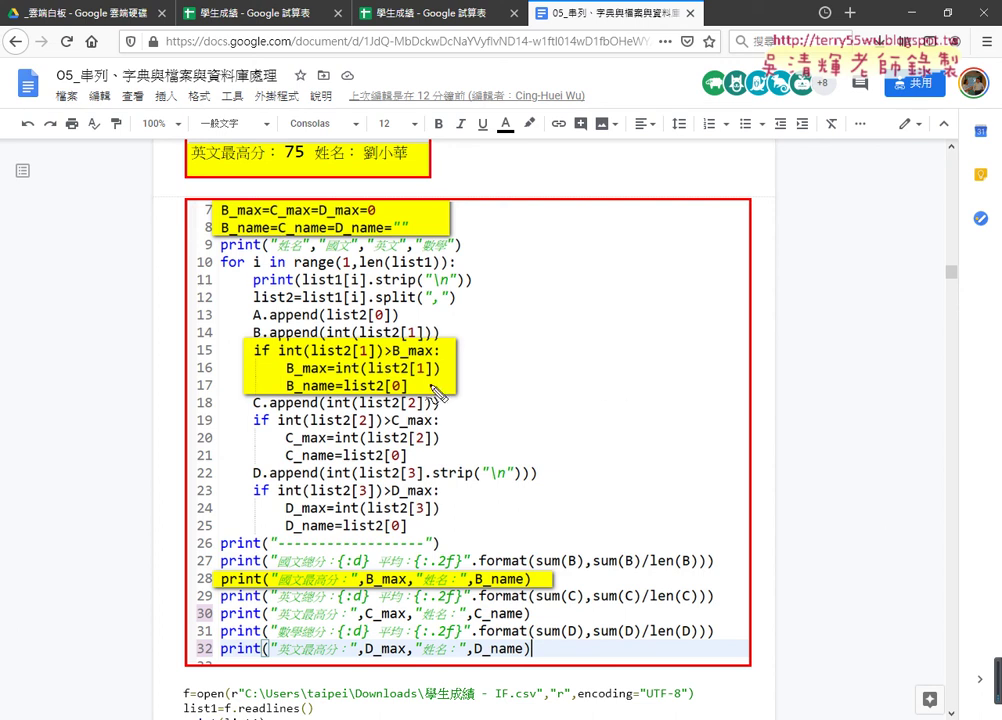
# - Mark the B_max/B_name setup on lines 7–8 and the if-block updates on lines 15–17 in red
pyautogui.moveTo(113, 298)
pyautogui.mouseDown()
pyautogui.moveTo(180, 345)
pyautogui.moveTo(241, 358)
pyautogui.moveTo(245, 388)
pyautogui.moveTo(266, 357)
pyautogui.moveTo(433, 358)
pyautogui.mouseUp()
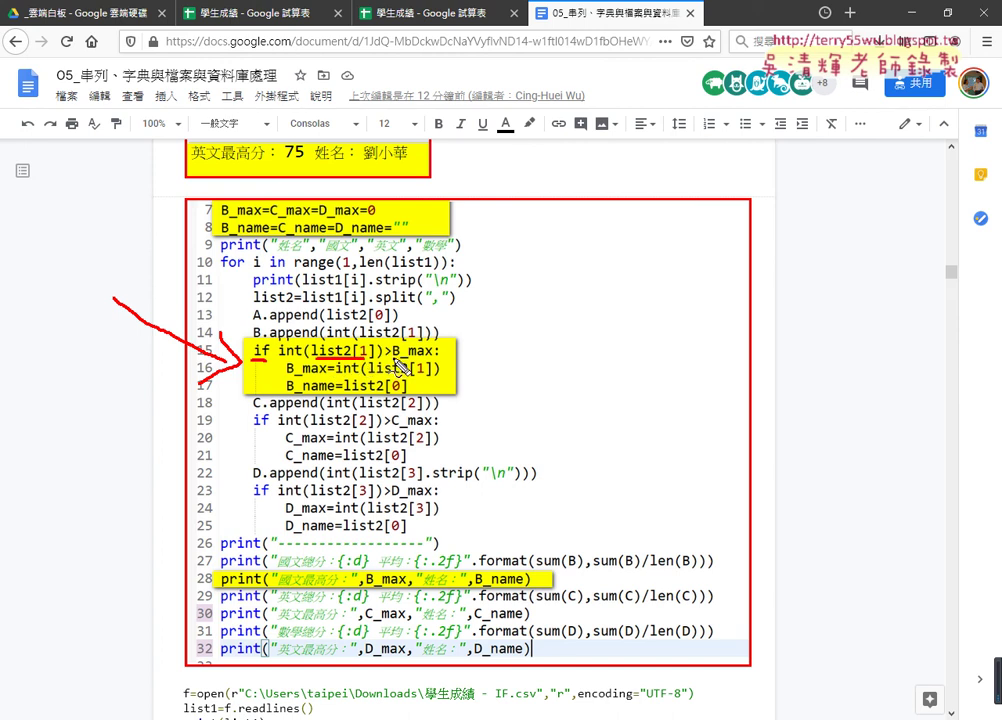
pyautogui.moveTo(222, 219)
pyautogui.mouseDown()
pyautogui.moveTo(262, 218)
pyautogui.moveTo(270, 228)
pyautogui.mouseUp()
pyautogui.moveTo(364, 212); pyautogui.dragTo(378, 210)
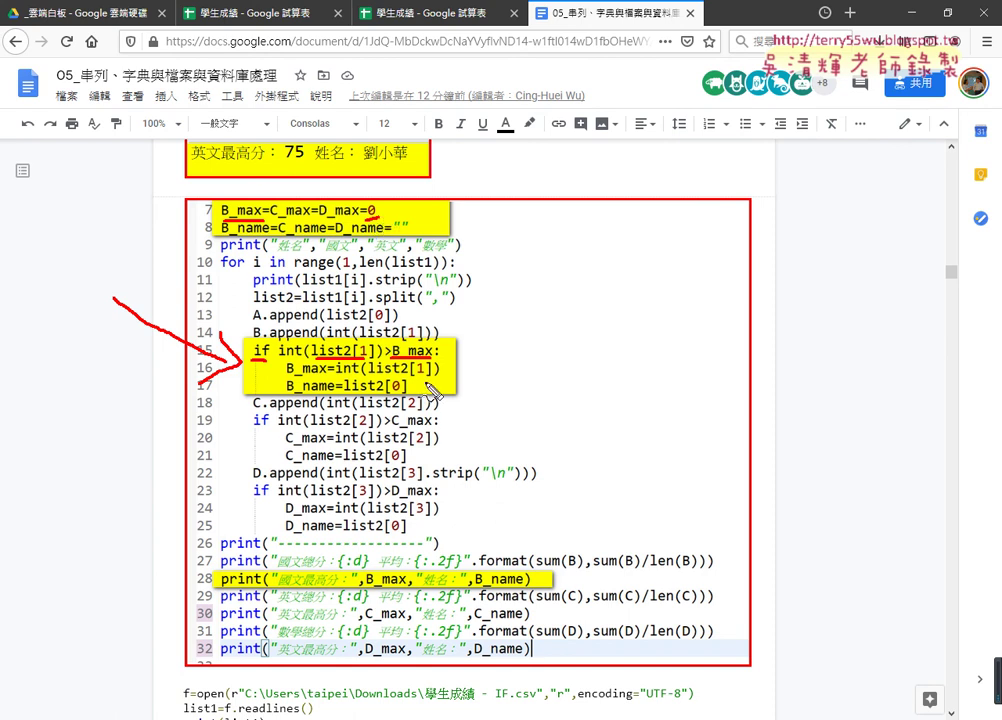
pyautogui.moveTo(287, 382); pyautogui.dragTo(425, 380)
pyautogui.moveTo(352, 355); pyautogui.dragTo(302, 366)
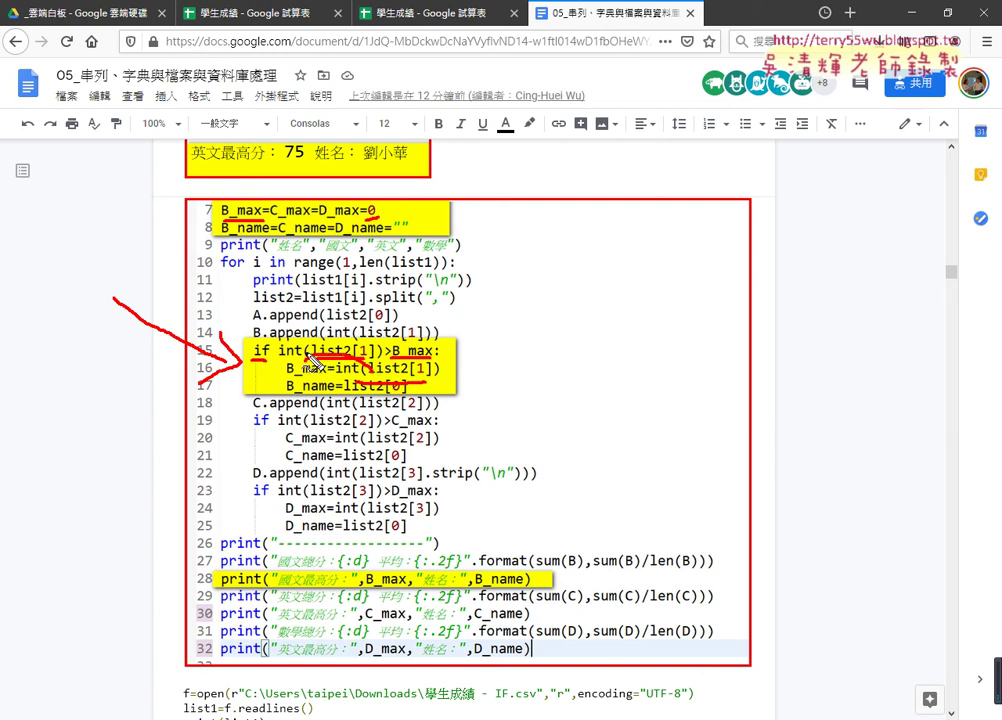
pyautogui.moveTo(385, 398); pyautogui.dragTo(330, 407)
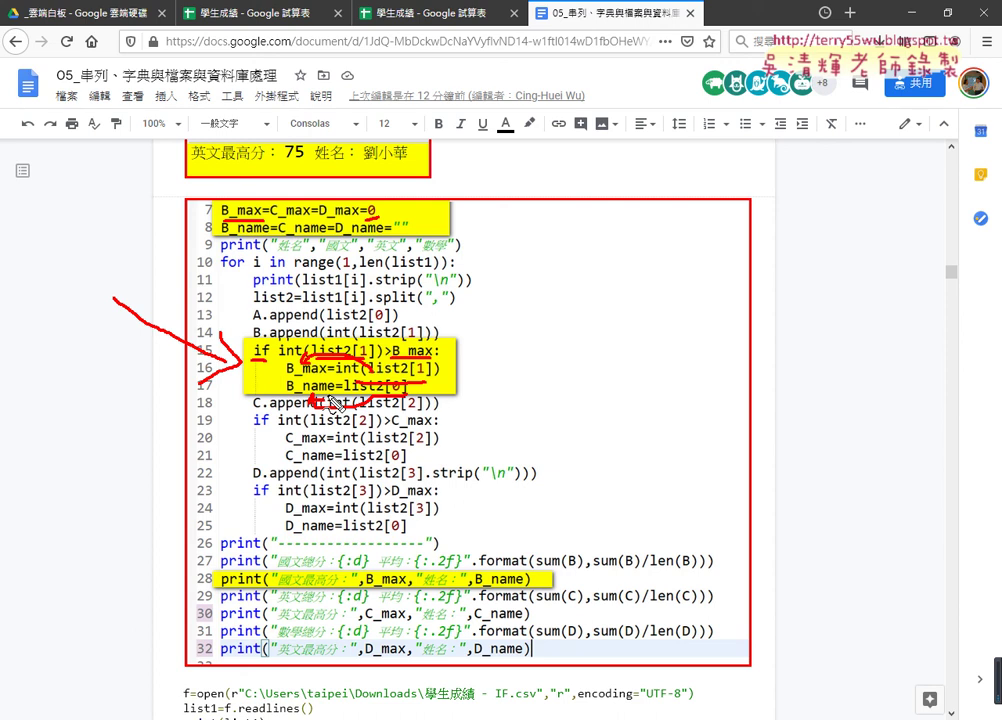
# - Underline B_max, 國文最高分 and B_name in line 28's print, then erase all red markings
pyautogui.moveTo(275, 380); pyautogui.dragTo(281, 368)
pyautogui.moveTo(364, 588); pyautogui.dragTo(404, 590)
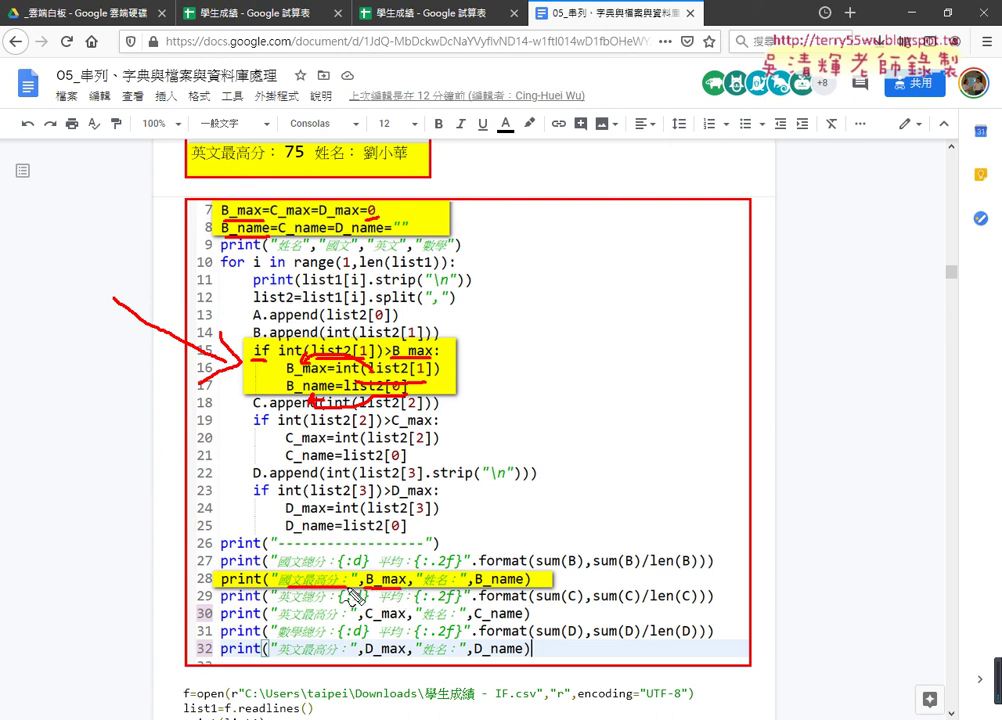
pyautogui.moveTo(282, 588); pyautogui.dragTo(360, 588)
pyautogui.moveTo(474, 588); pyautogui.dragTo(530, 588)
pyautogui.moveTo(479, 521); pyautogui.dragTo(506, 566)
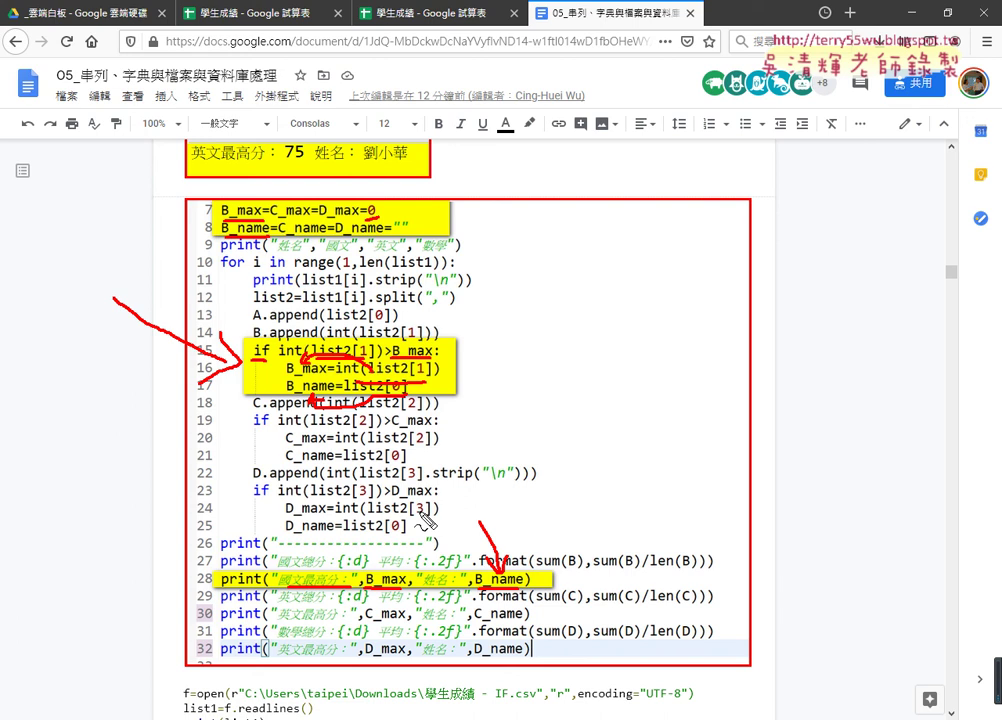
pyautogui.press('Escape')
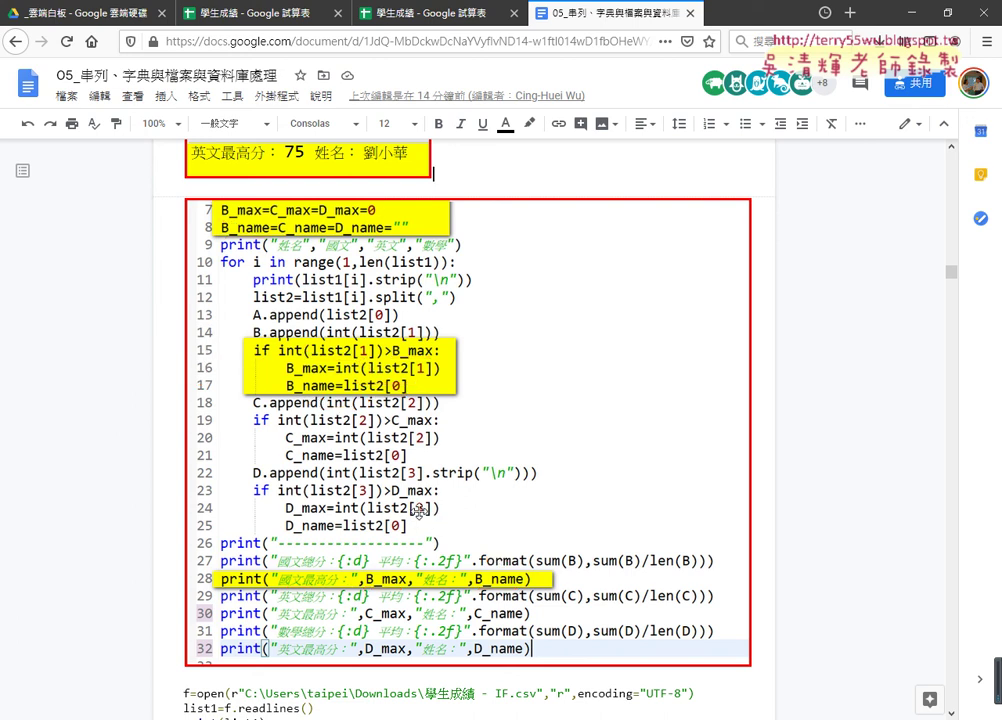
pyautogui.hotkey('alt', 'Tab')
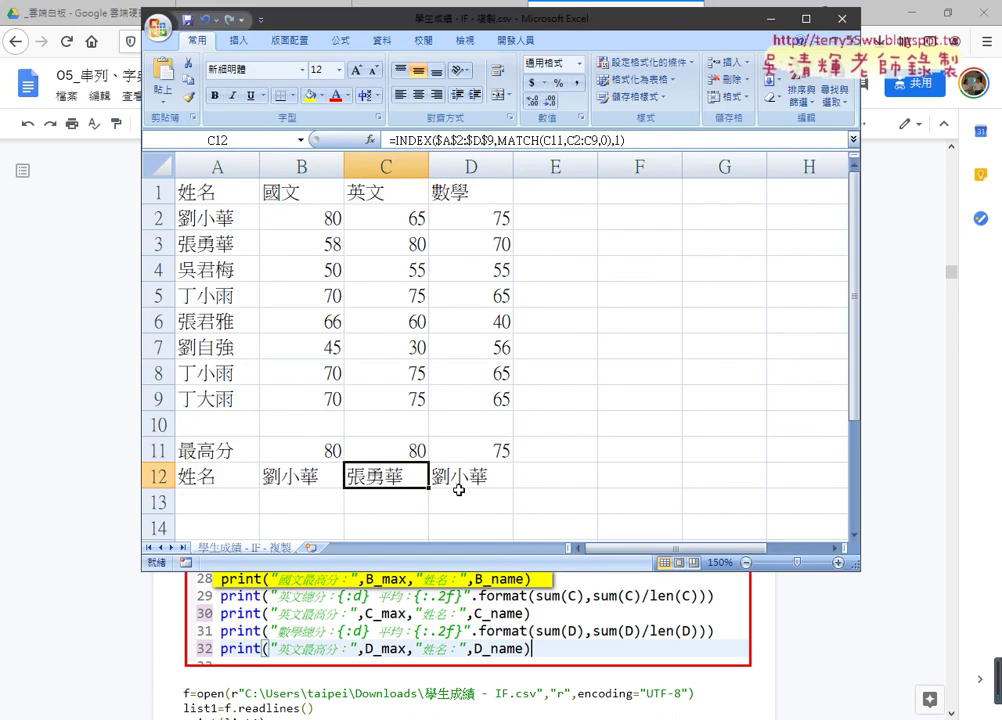
pyautogui.click(286, 448)
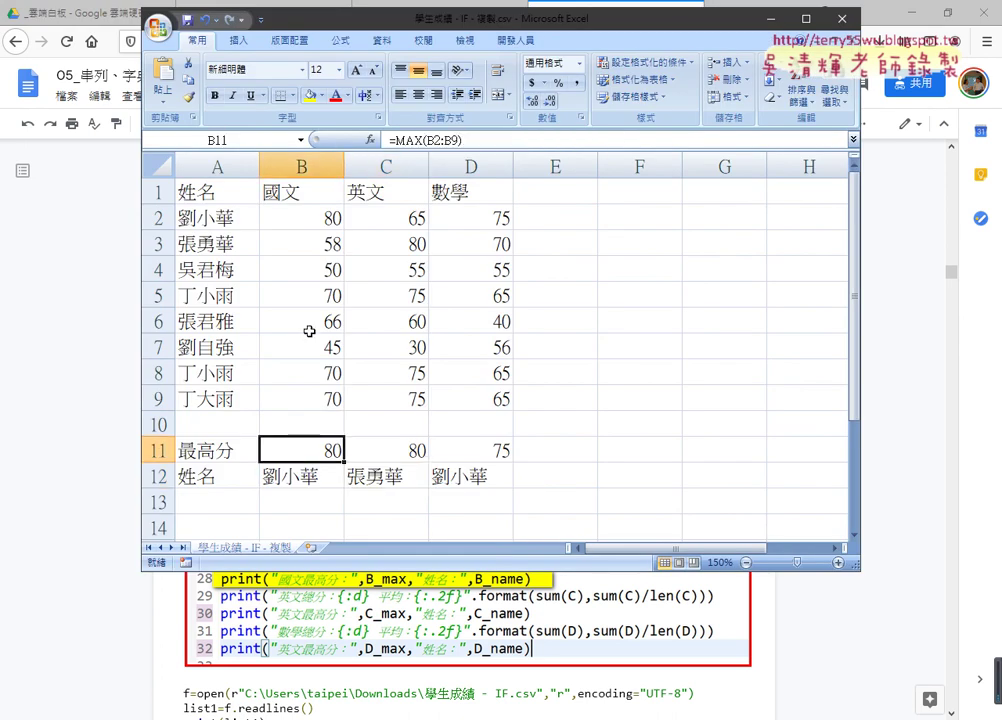
pyautogui.click(305, 476)
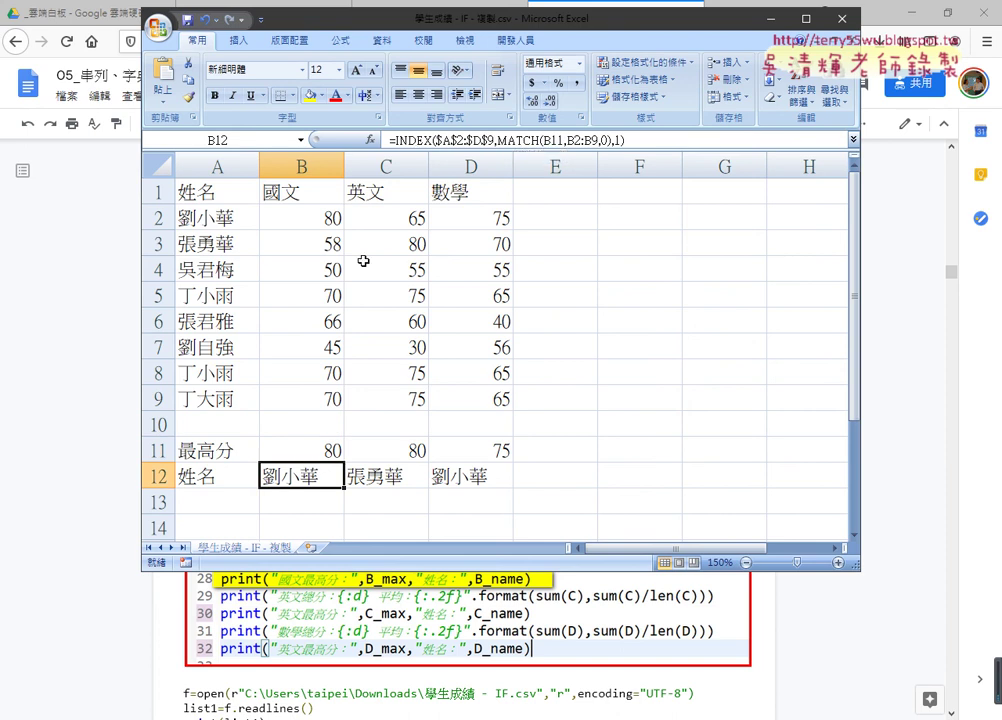
pyautogui.click(772, 24)
pyautogui.scroll(-3, 772, 352)
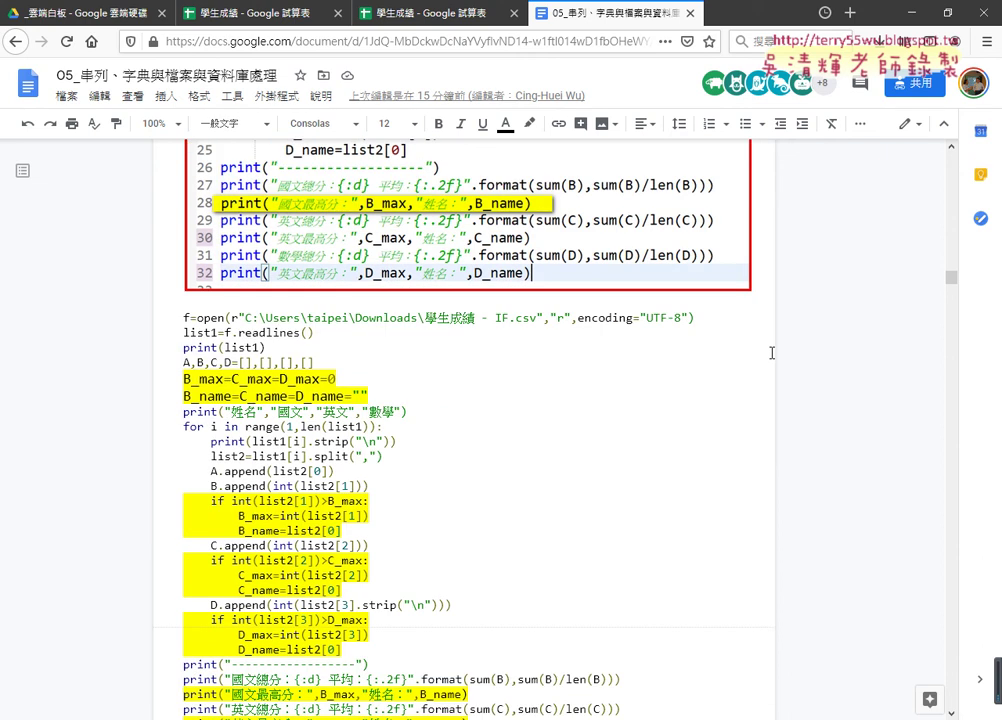
pyautogui.scroll(-1, 772, 352)
pyautogui.moveTo(183, 242); pyautogui.dragTo(265, 244)
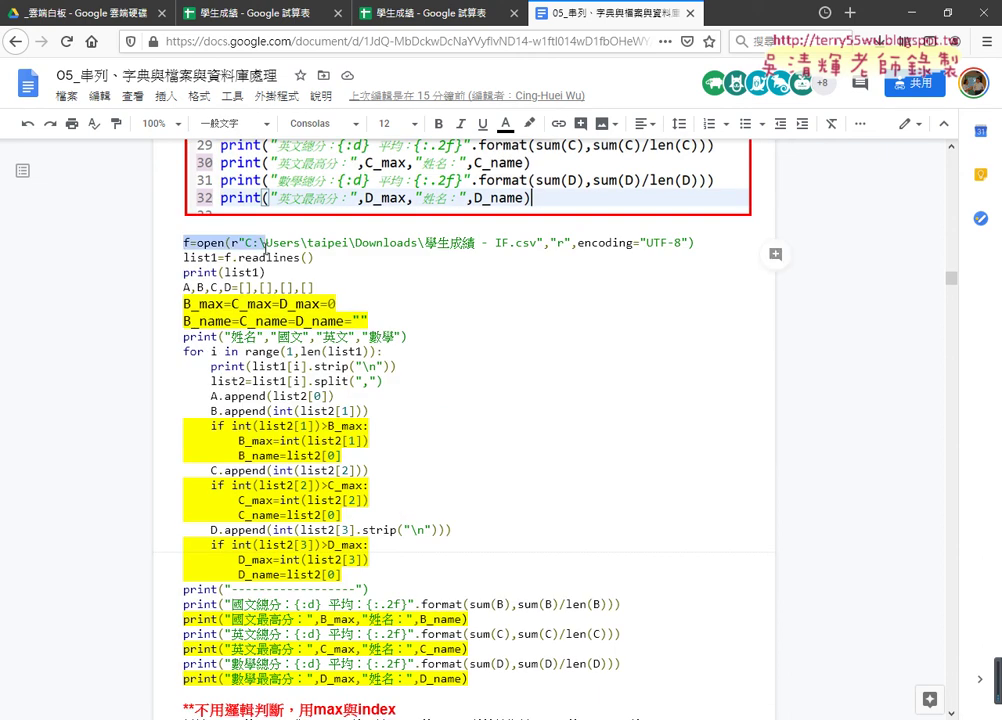